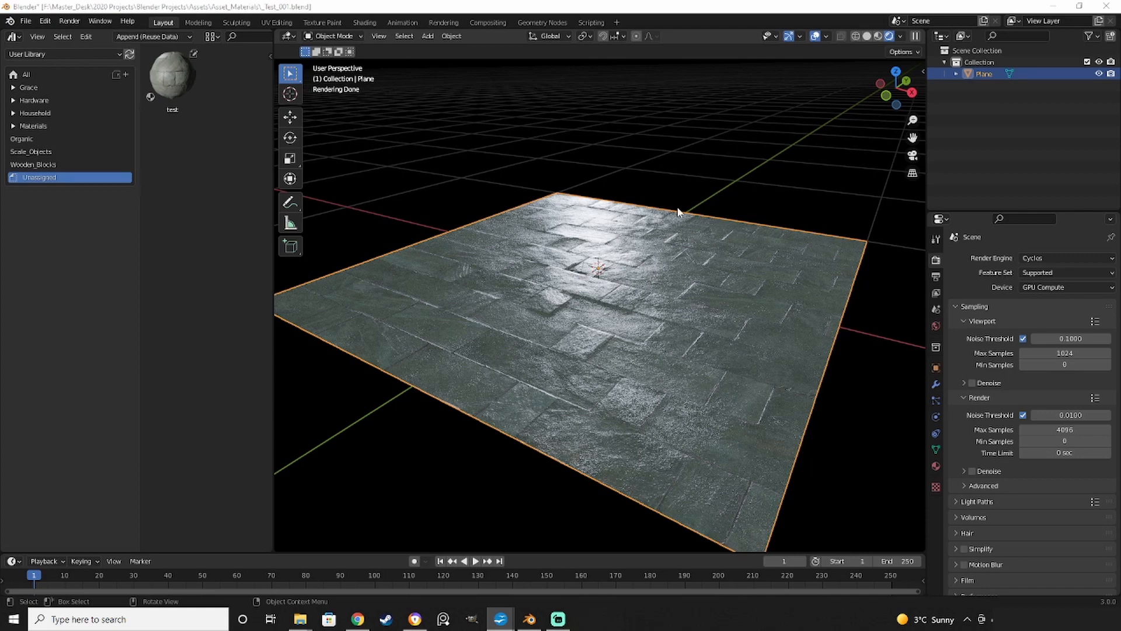
middle_click_drag(593, 295, 682, 278)
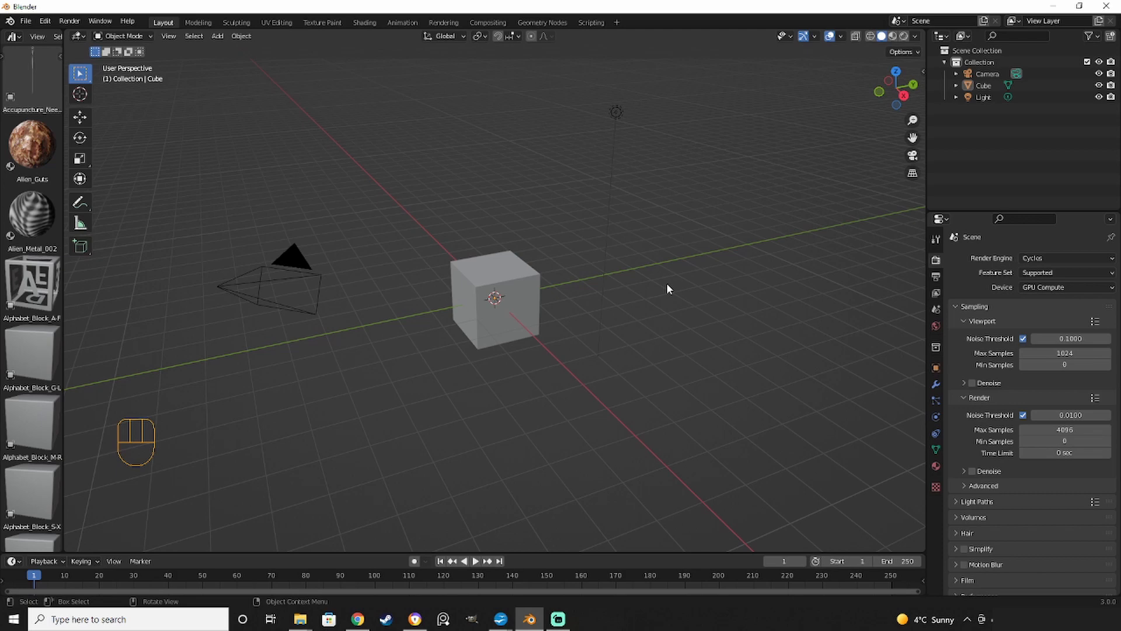
Delete all the default objects: the camera, cube and light.
key("a")
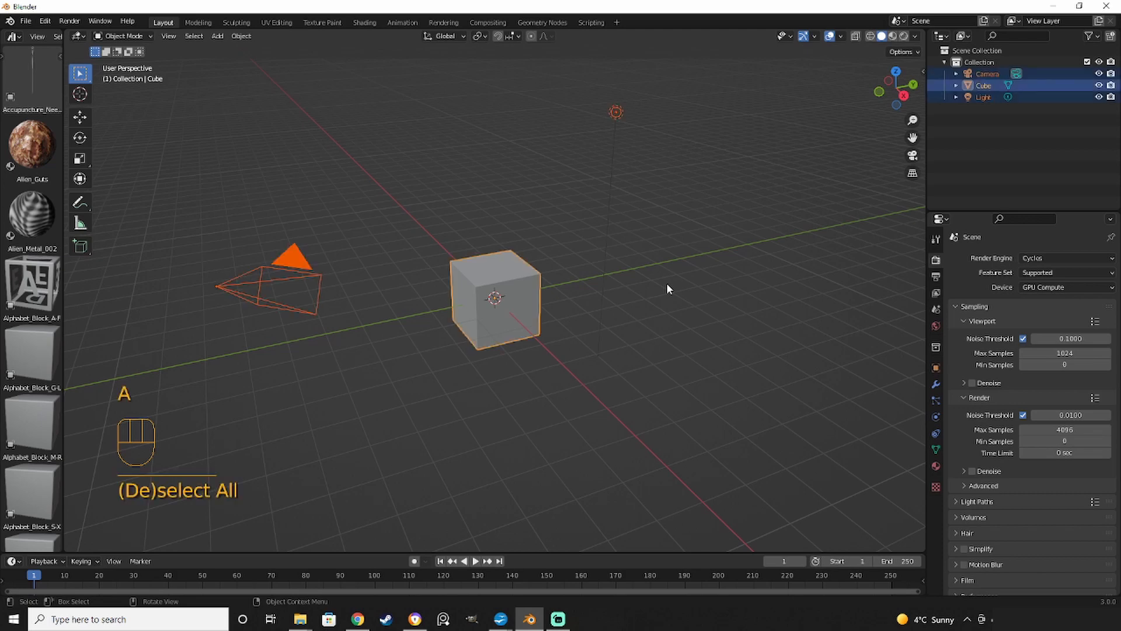
key("x")
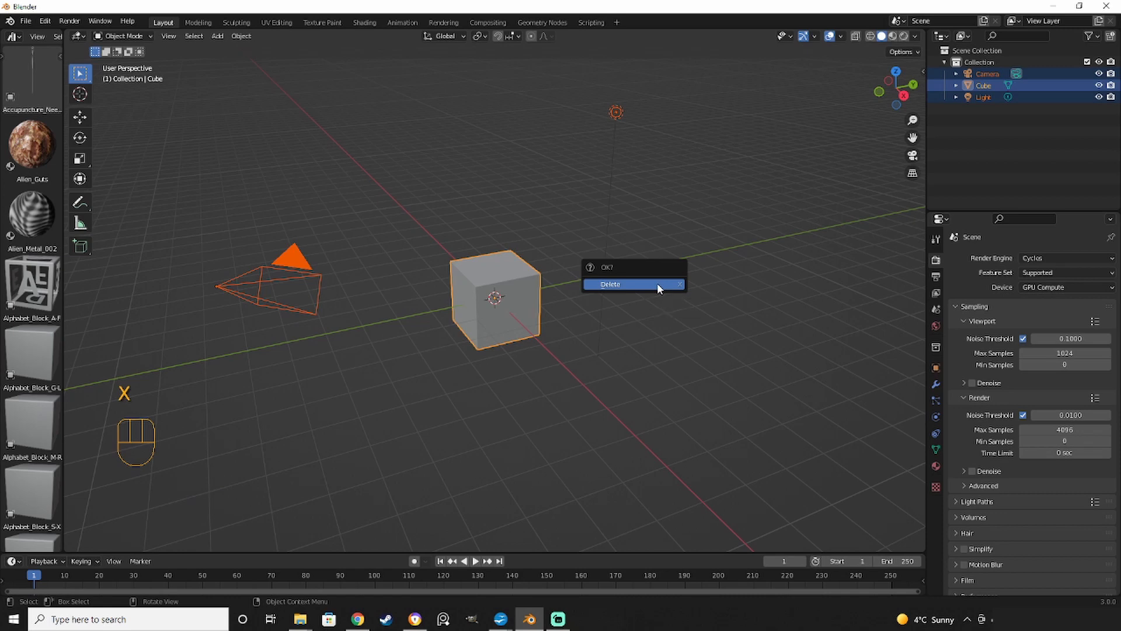
left_click(656, 285)
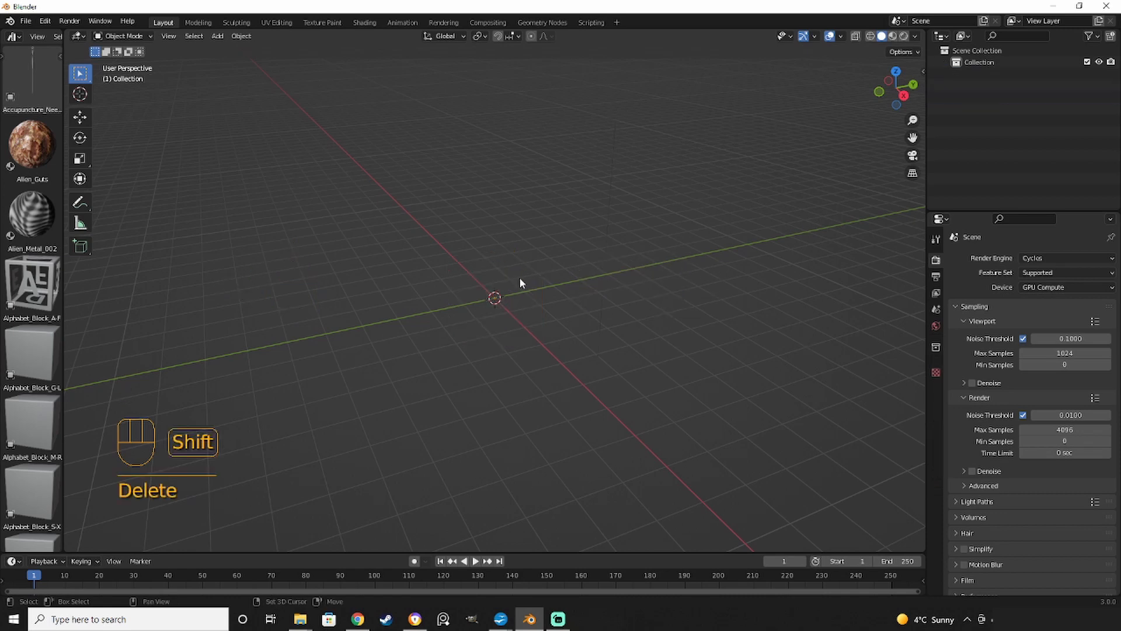
Add a mesh plane at the world origin of the empty scene.
key("shift+a")
mouse_move(519, 279)
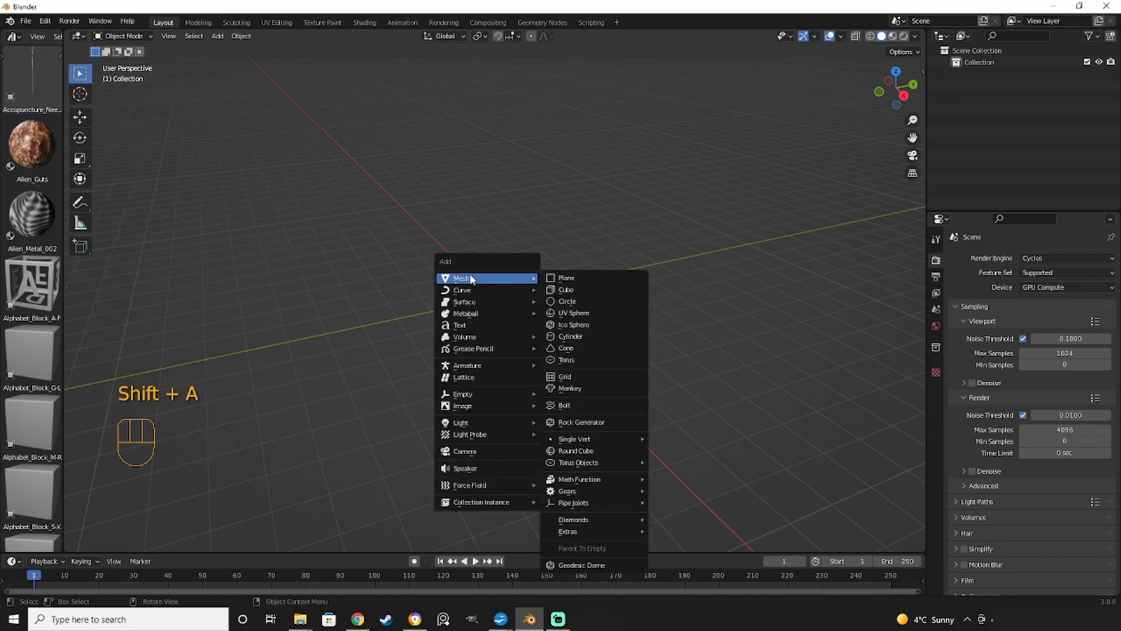
left_click(577, 277)
scroll(543, 315, "up", 9)
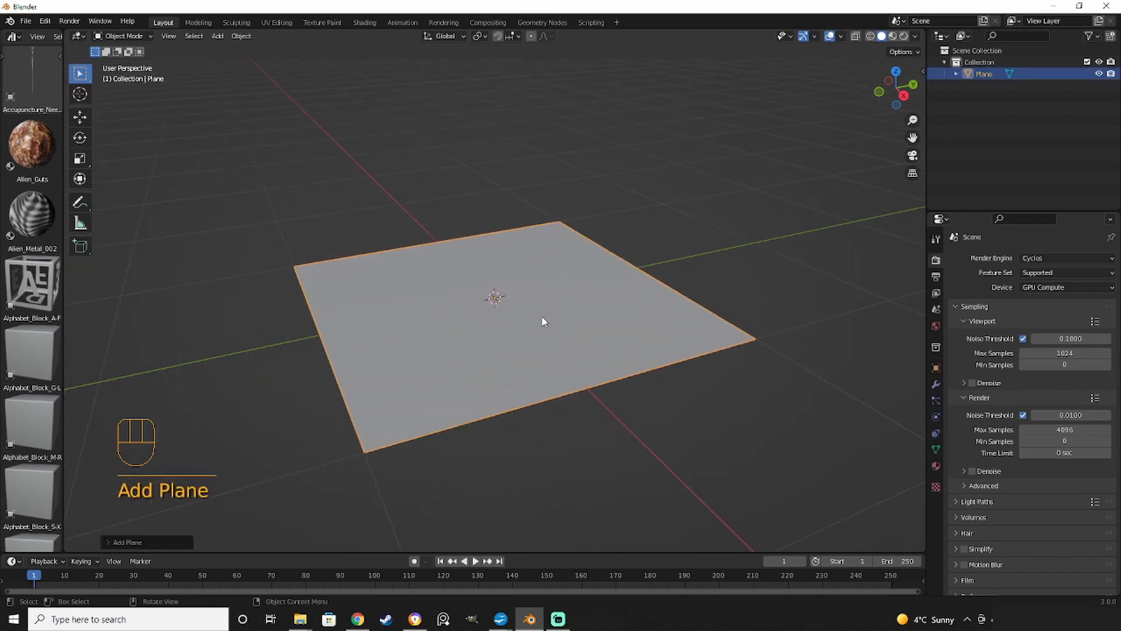
Subdivide the plane in Edit Mode with 100 cuts and return to Object Mode.
key("Tab")
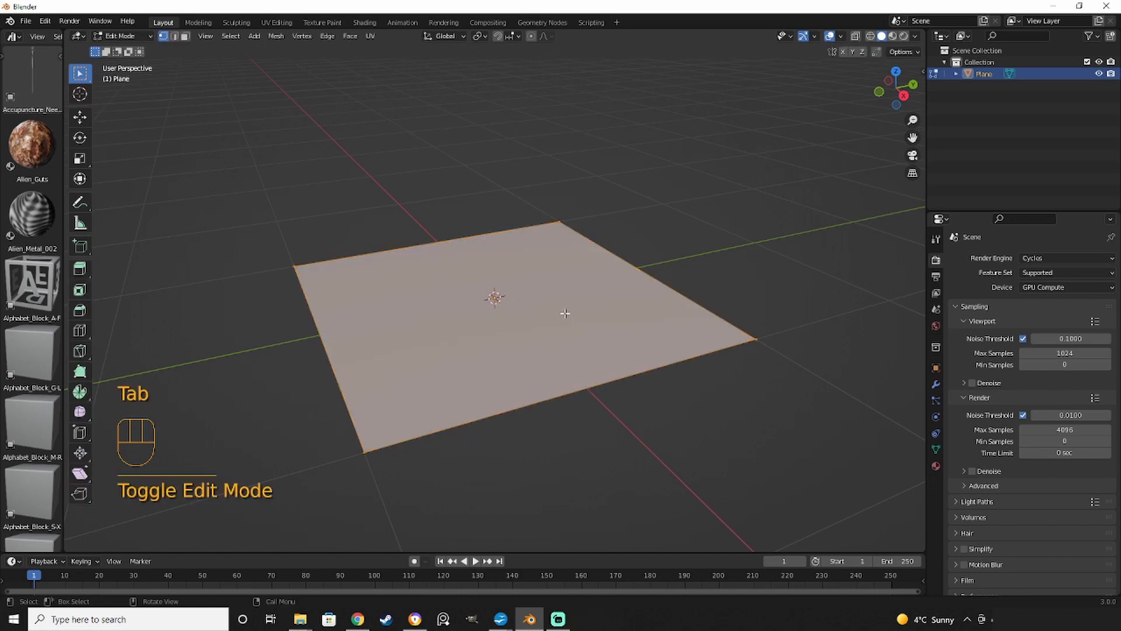
right_click(554, 283)
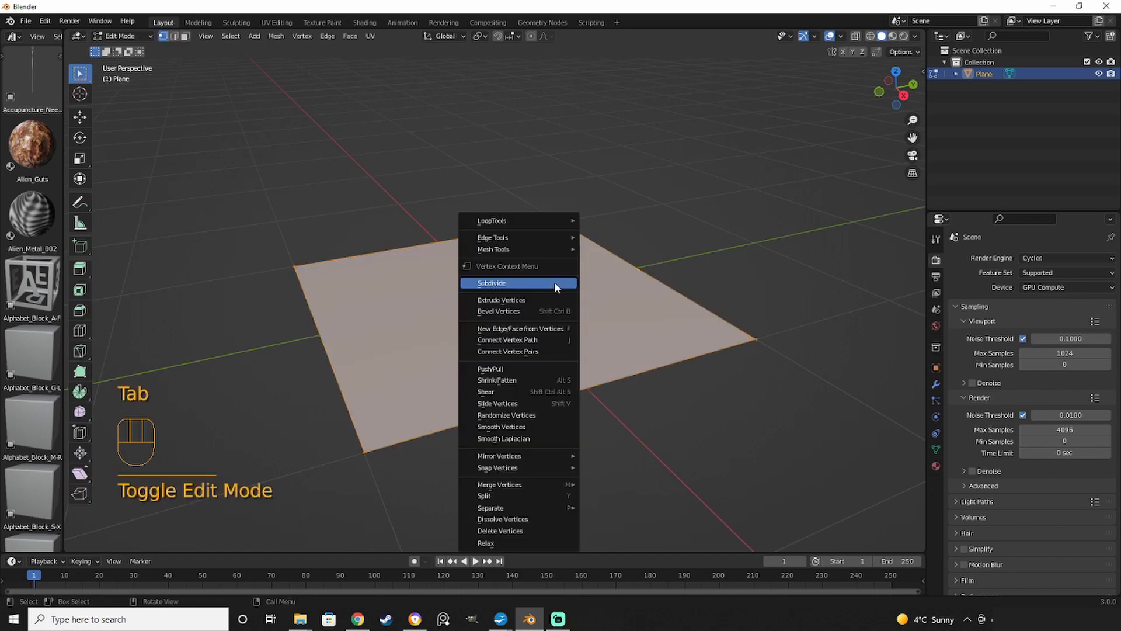
left_click(507, 285)
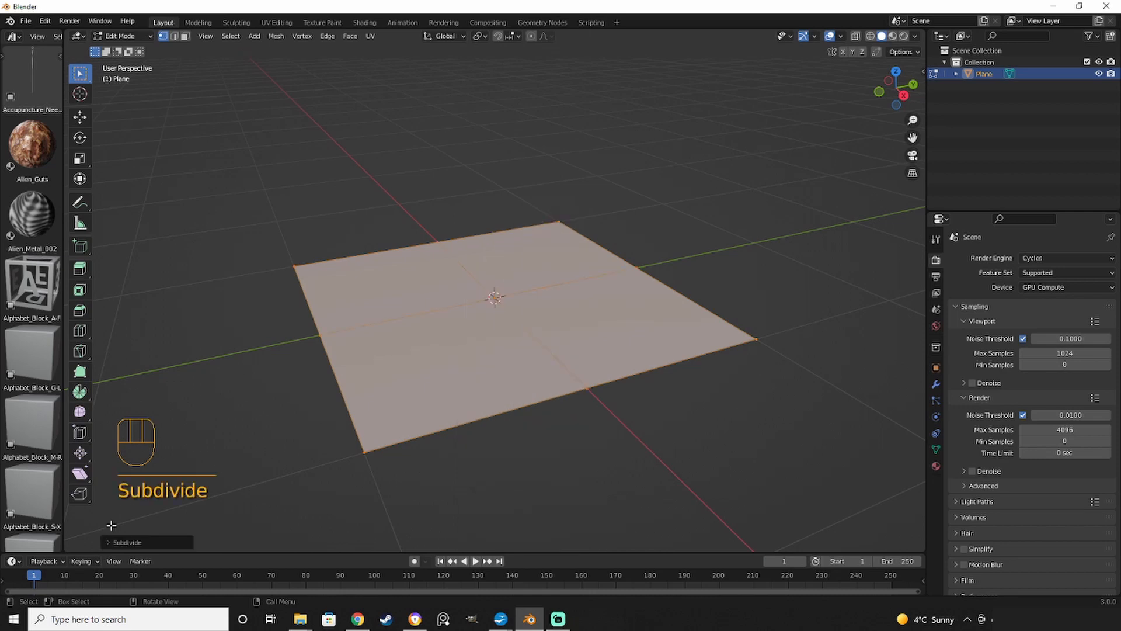
left_click(111, 543)
left_click(227, 462)
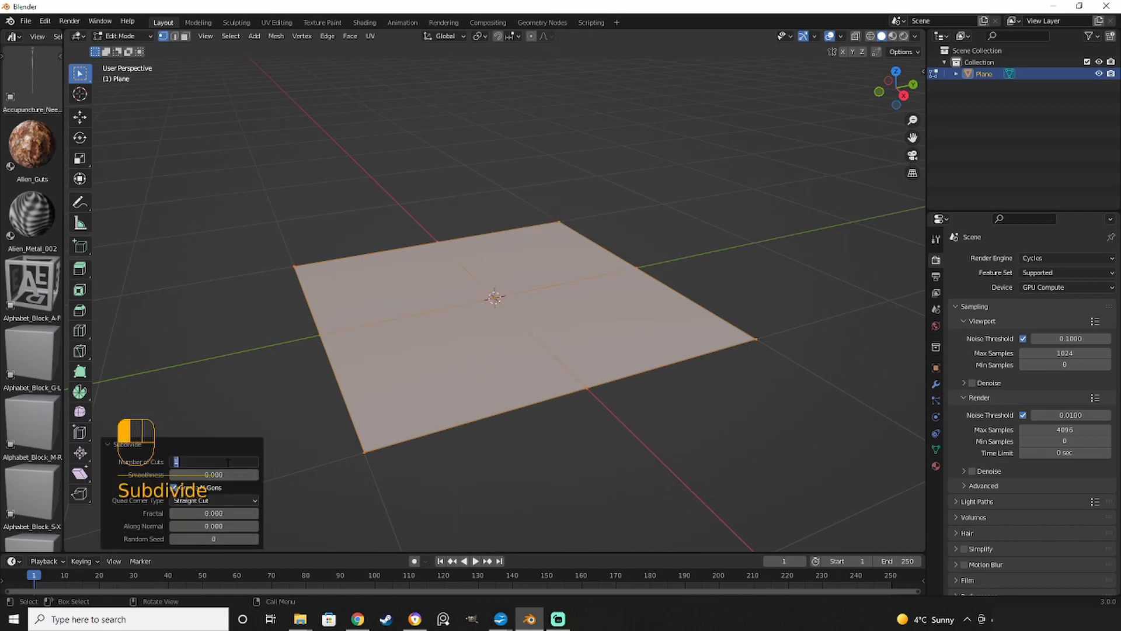
type("100")
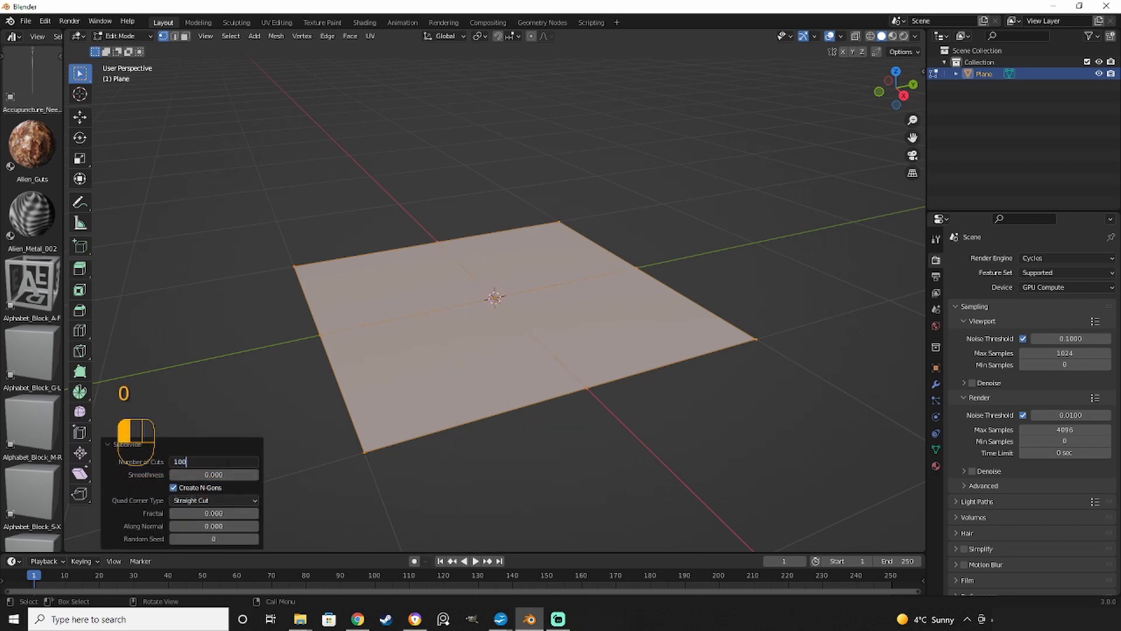
key("Return")
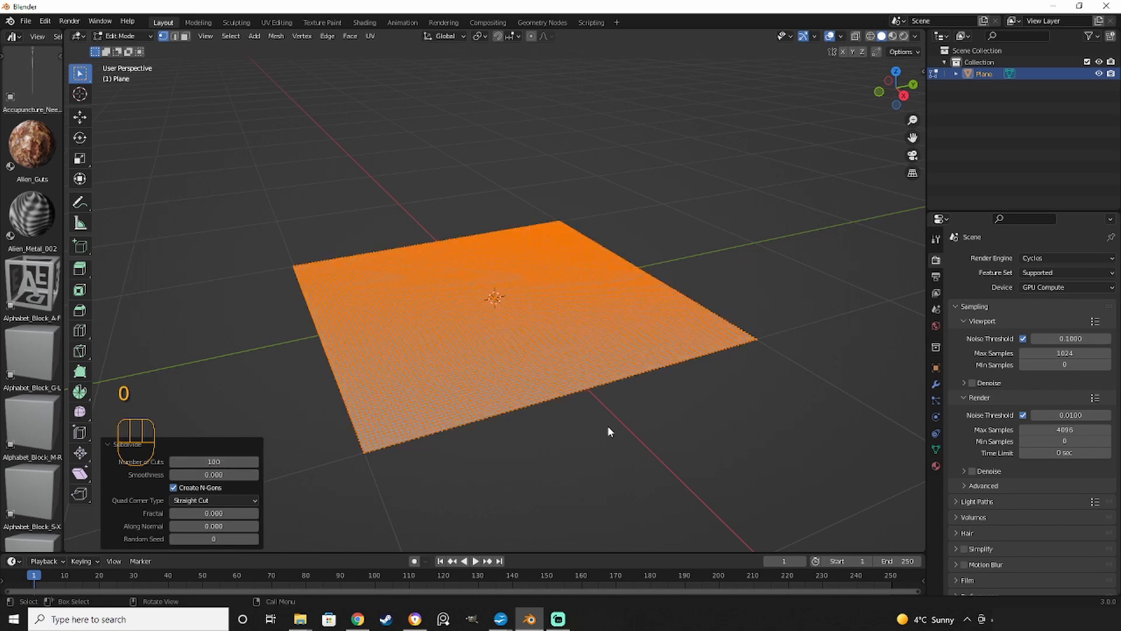
key("Tab")
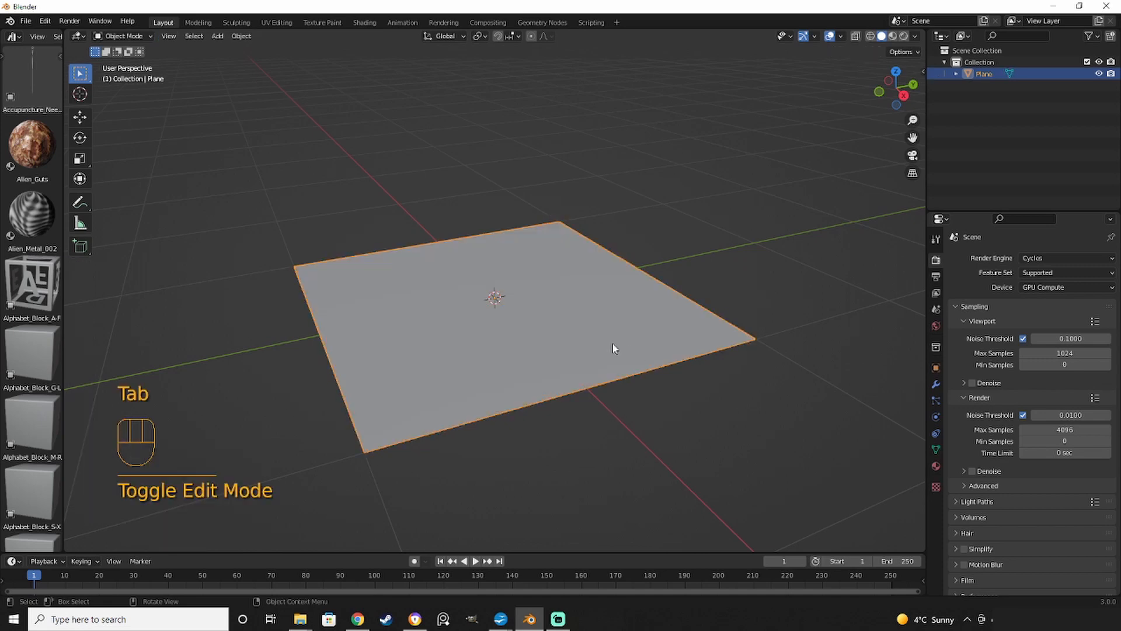
Show the World shader nodes in the Shading workspace and detach the HDRI group node from the World Output.
left_click(366, 21)
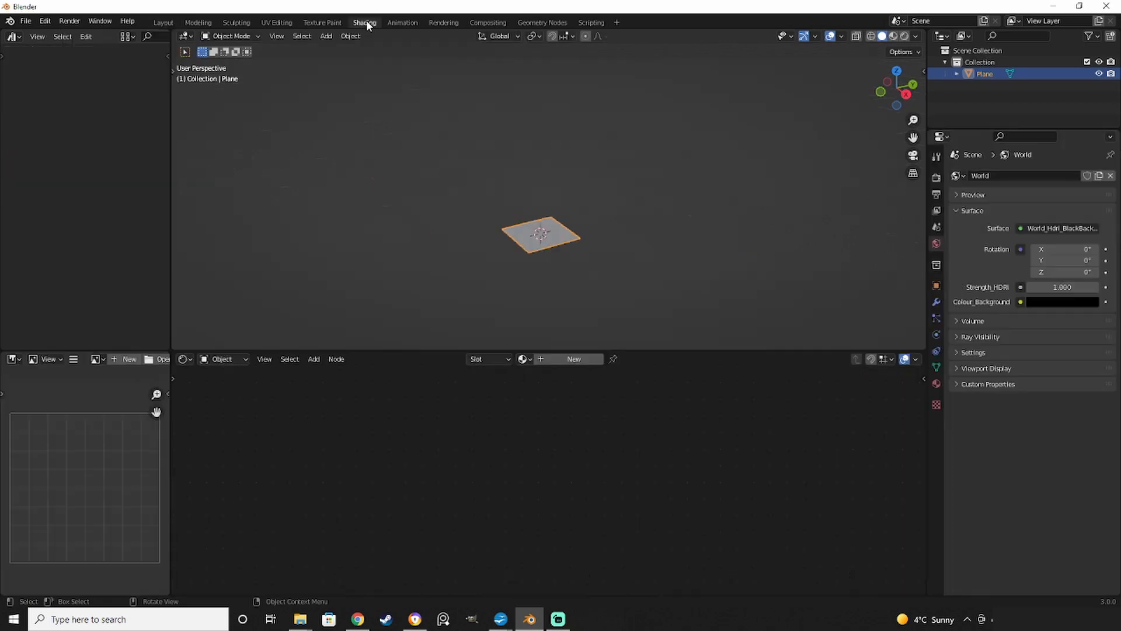
middle_click(261, 143)
left_click(230, 359)
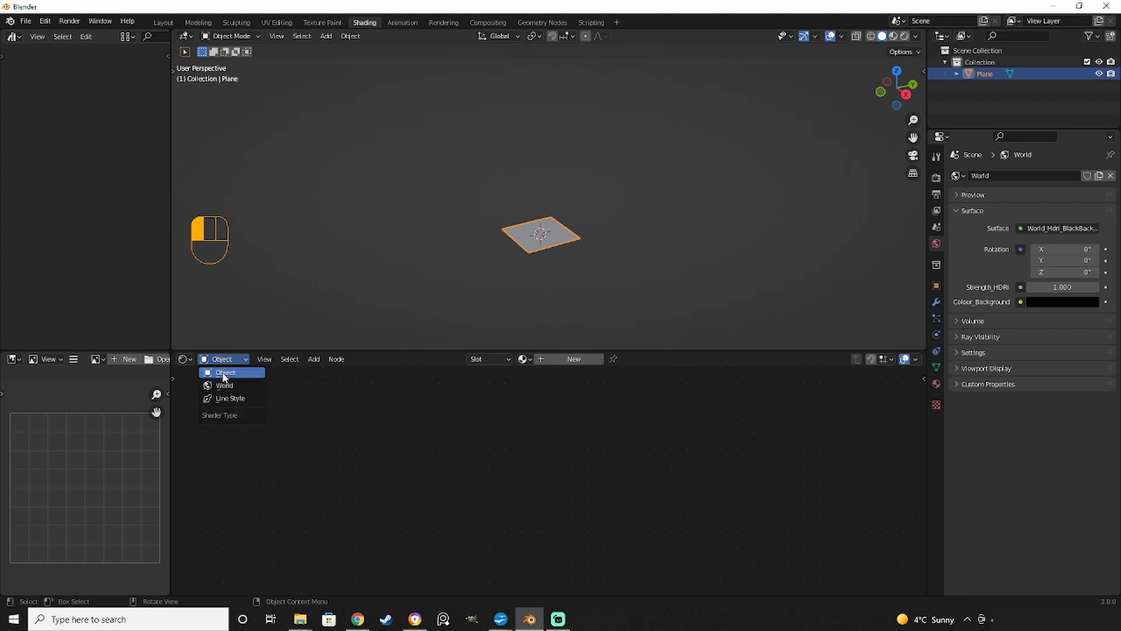
left_click(222, 384)
left_click_drag(467, 403, 448, 455)
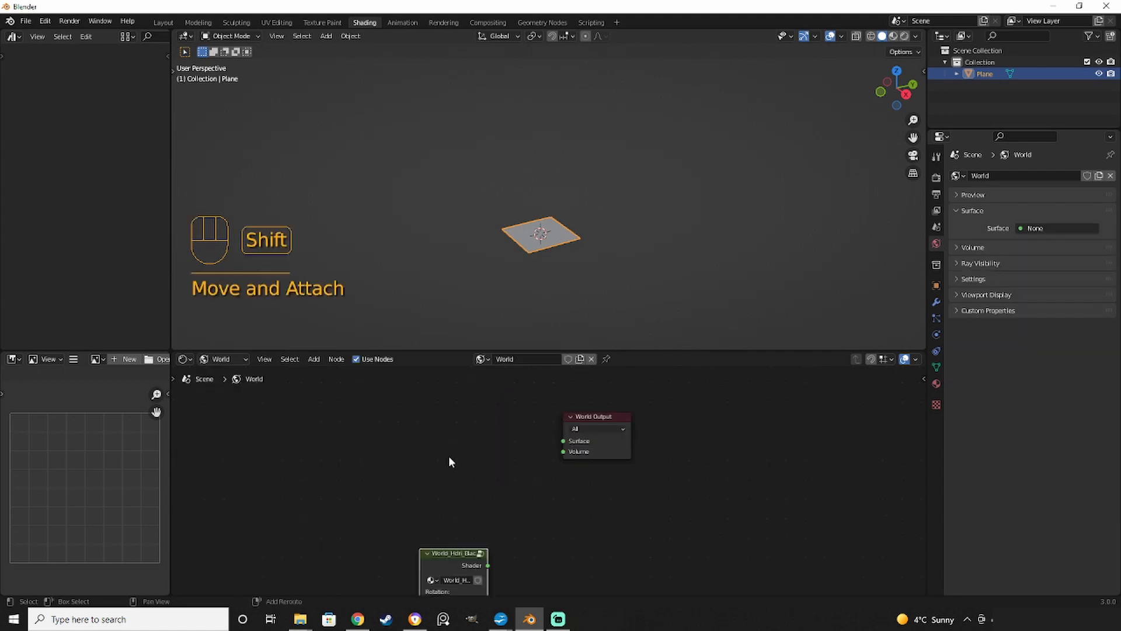
Add an Environment Texture node and connect its Color output to the World Output's Surface.
key("shift+a")
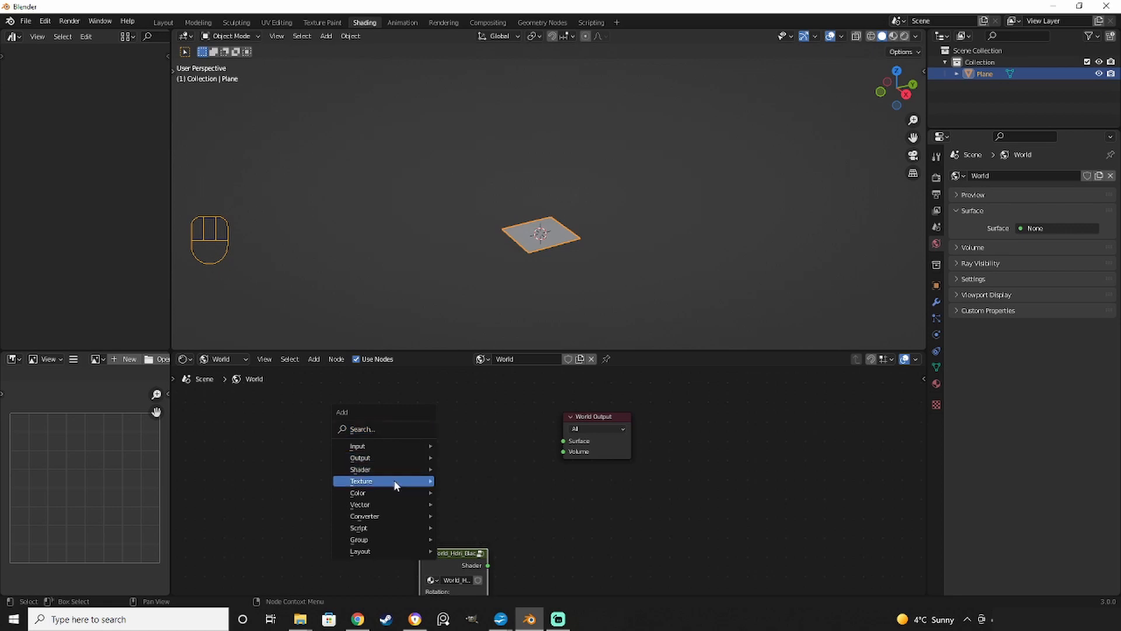
mouse_move(393, 480)
left_click(470, 351)
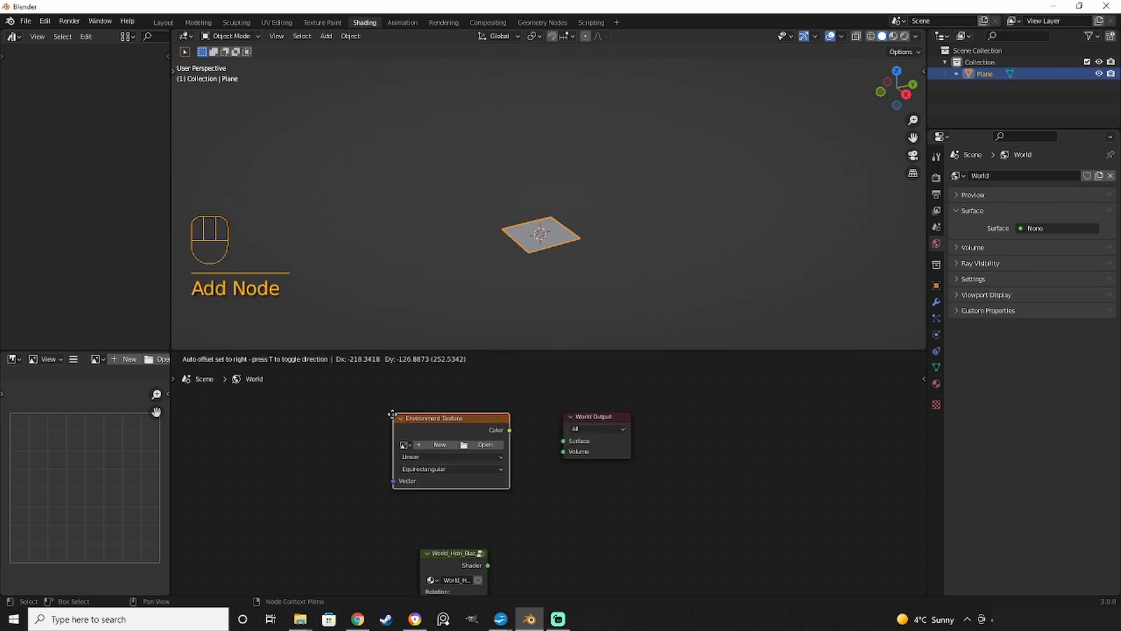
left_click_drag(496, 432, 556, 437)
Load aircraft_workshop_01_4k.hdr from the HDRi folder into the Environment Texture node.
left_click(472, 444)
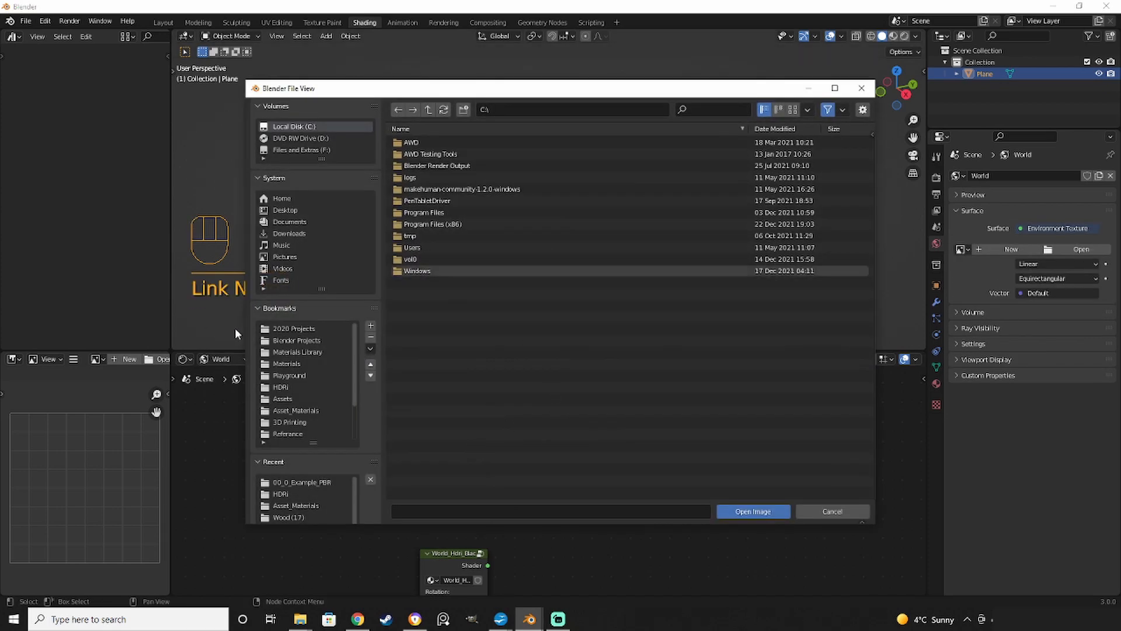
left_click(280, 386)
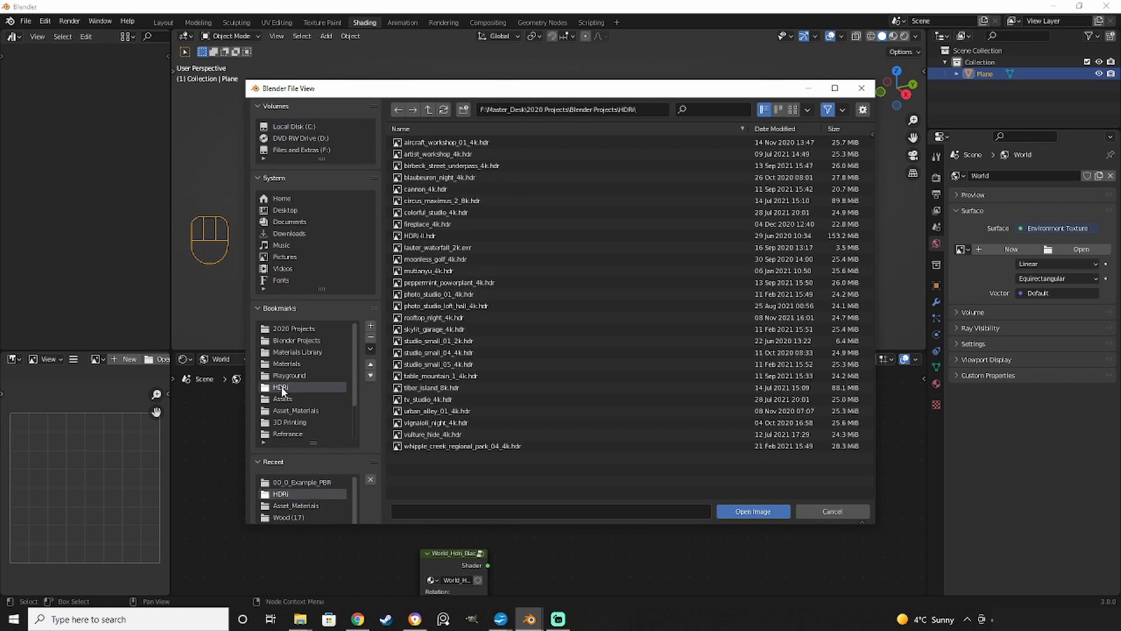
left_click(426, 140)
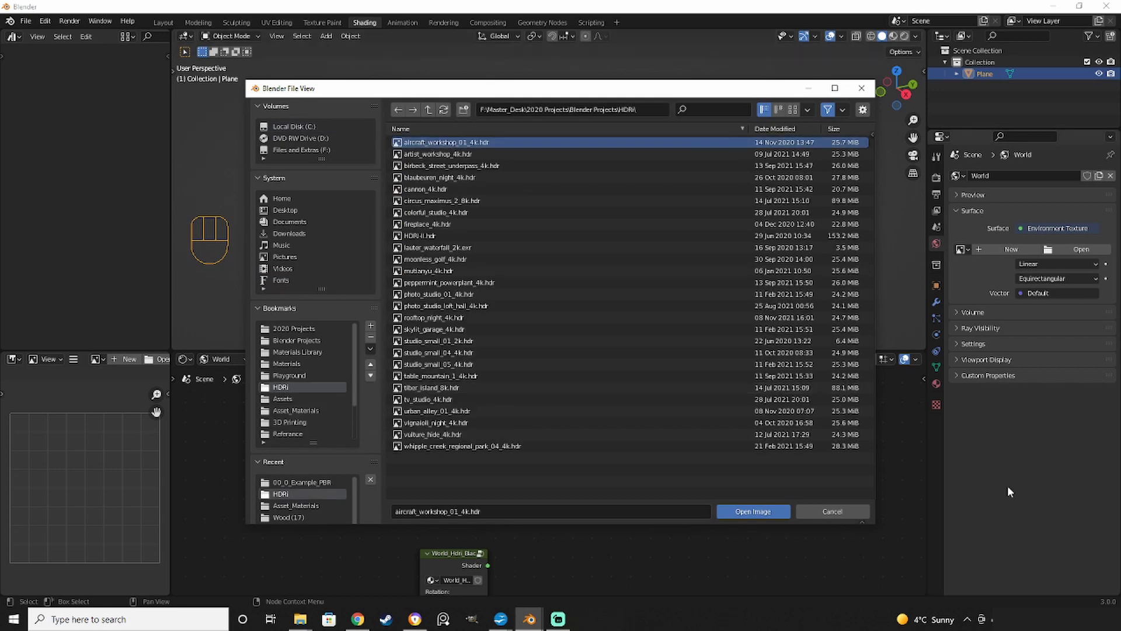
left_click(772, 512)
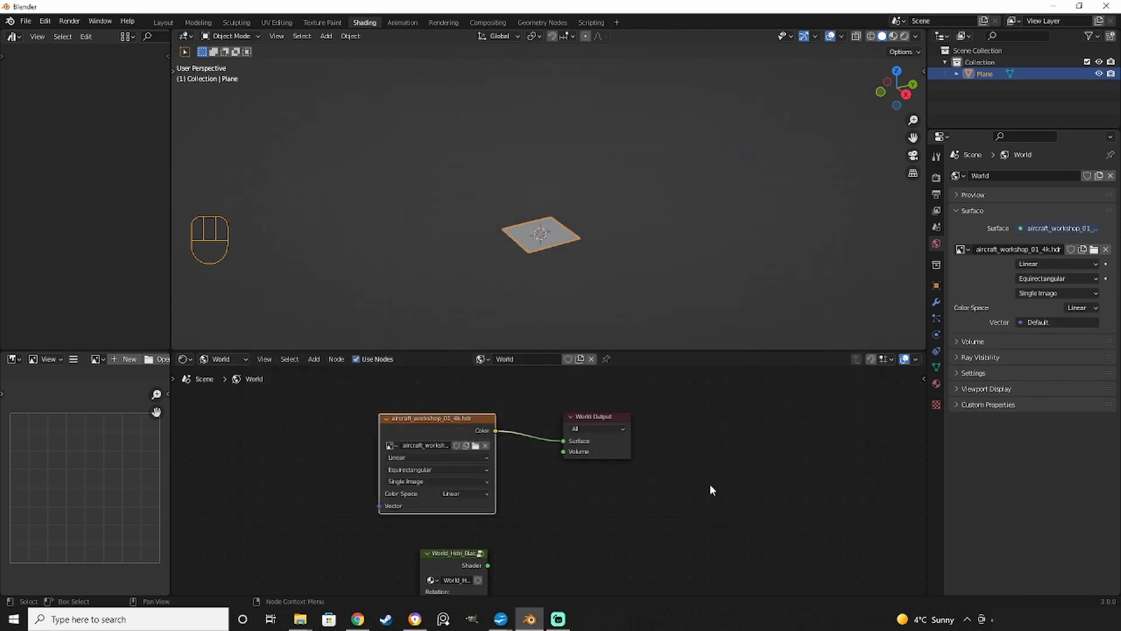
Display the viewport in Rendered shading and connect the black-background HDRI group's Shader output to the World Output's Surface.
left_click(903, 36)
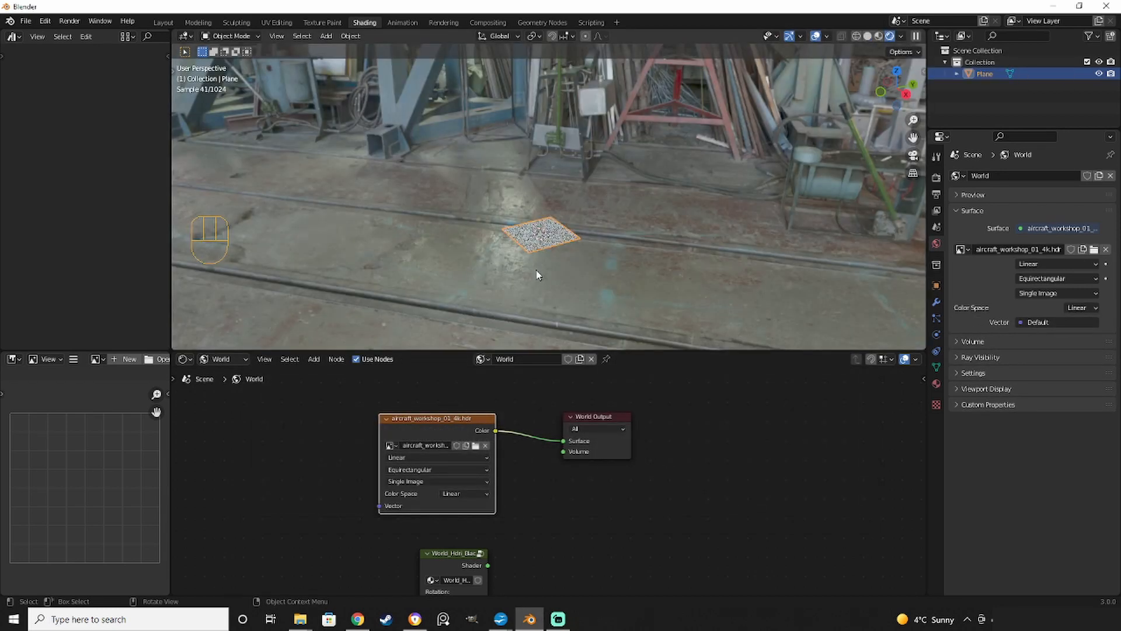
scroll(465, 208, "up", 7)
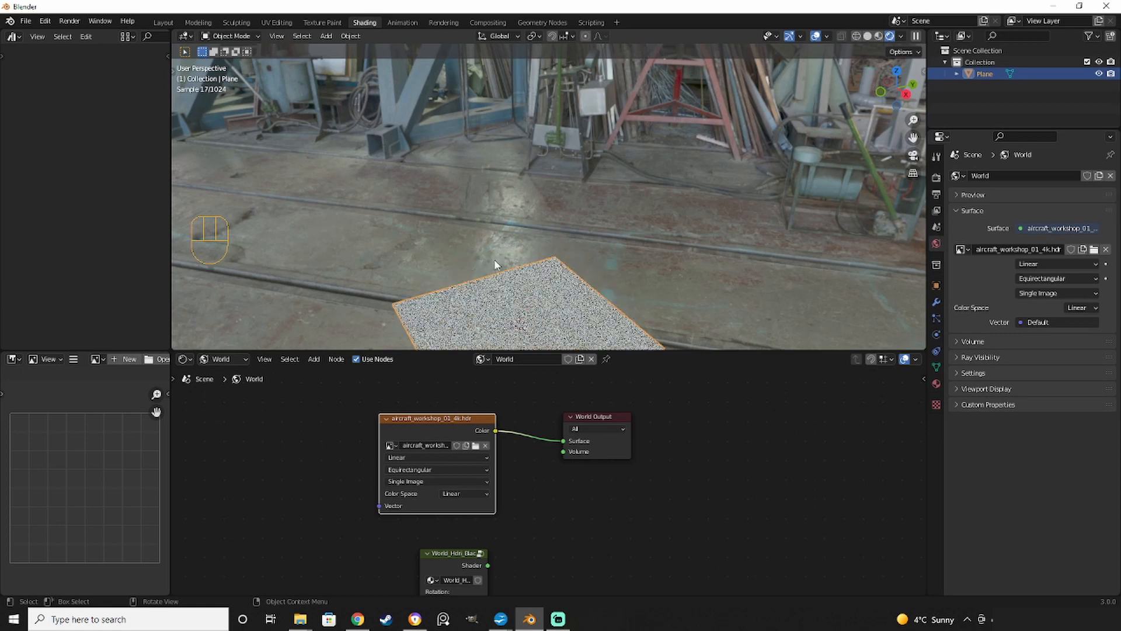
middle_click_drag(495, 265, 503, 149, "shift")
scroll(503, 148, "up", 3)
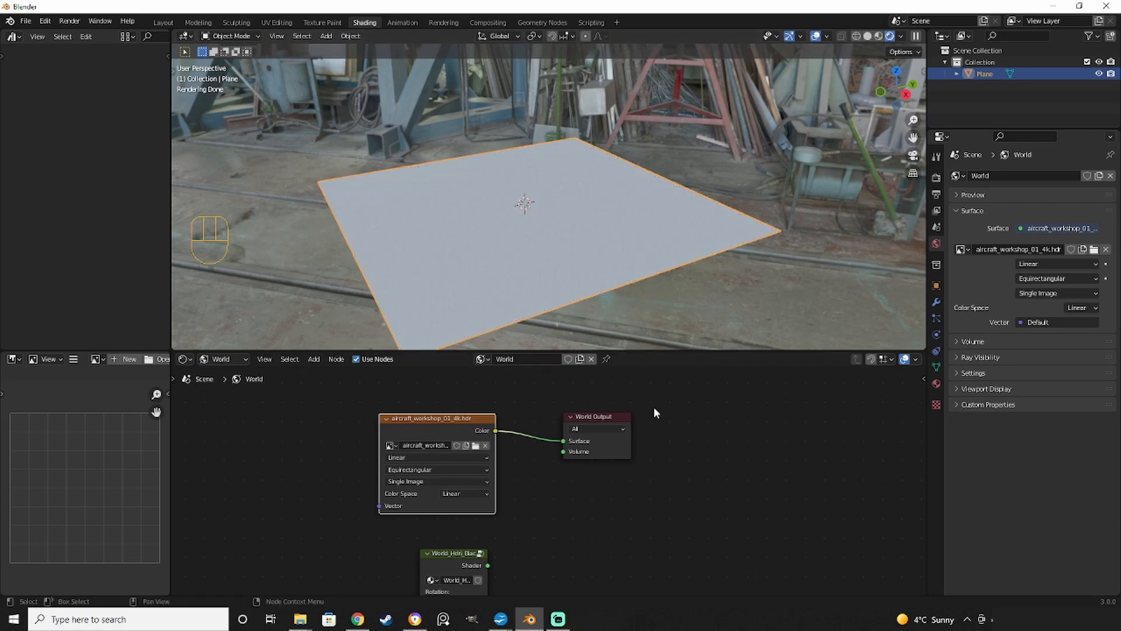
left_click_drag(487, 565, 563, 441)
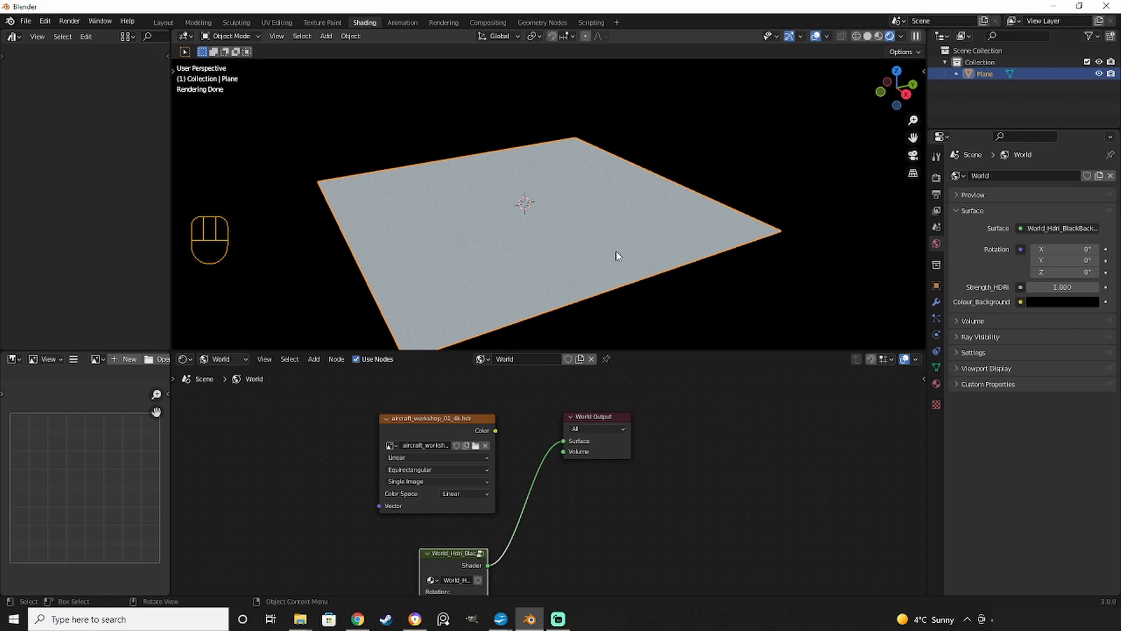
Try out the brick interior and workshop HDRIs as viewport lighting with Scene World disabled, and re-enable Scene World.
left_click(902, 36)
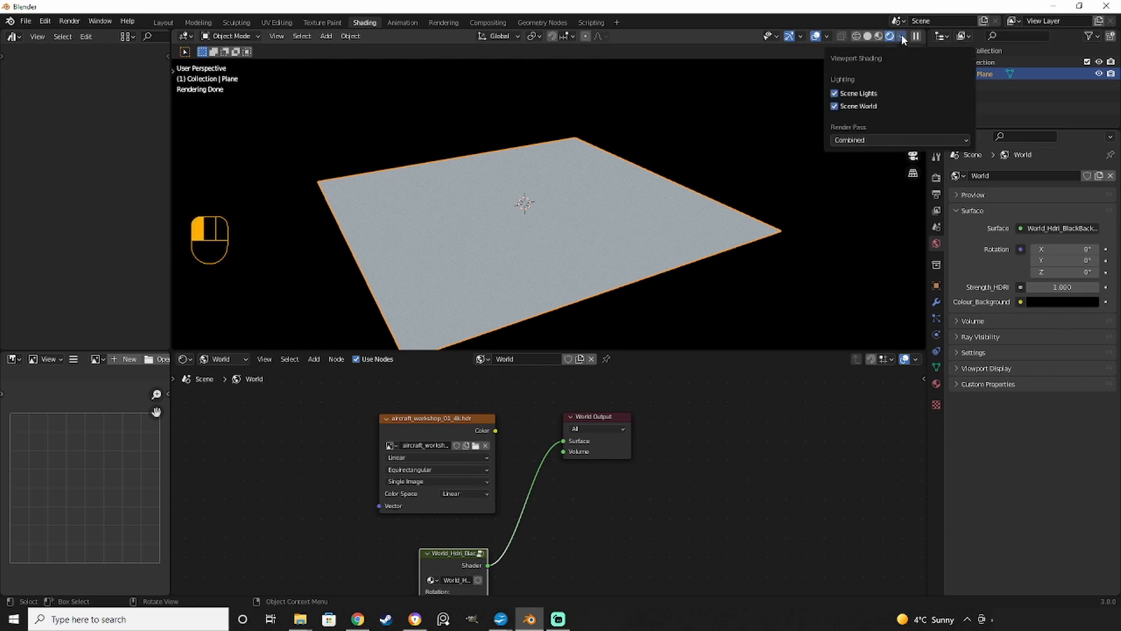
left_click(851, 108)
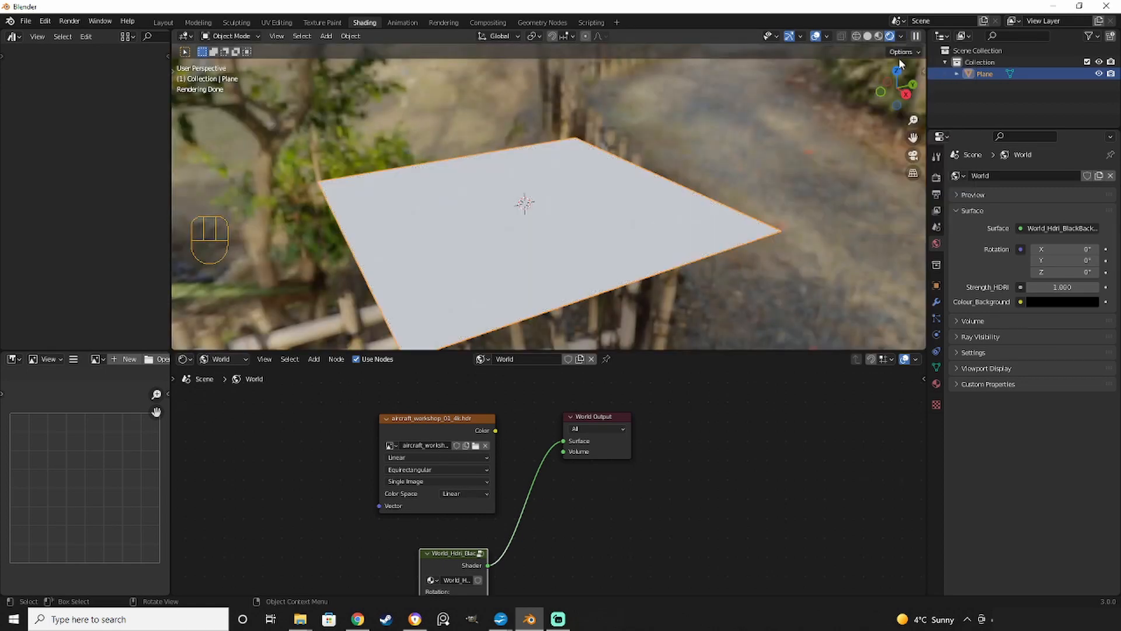
left_click(902, 36)
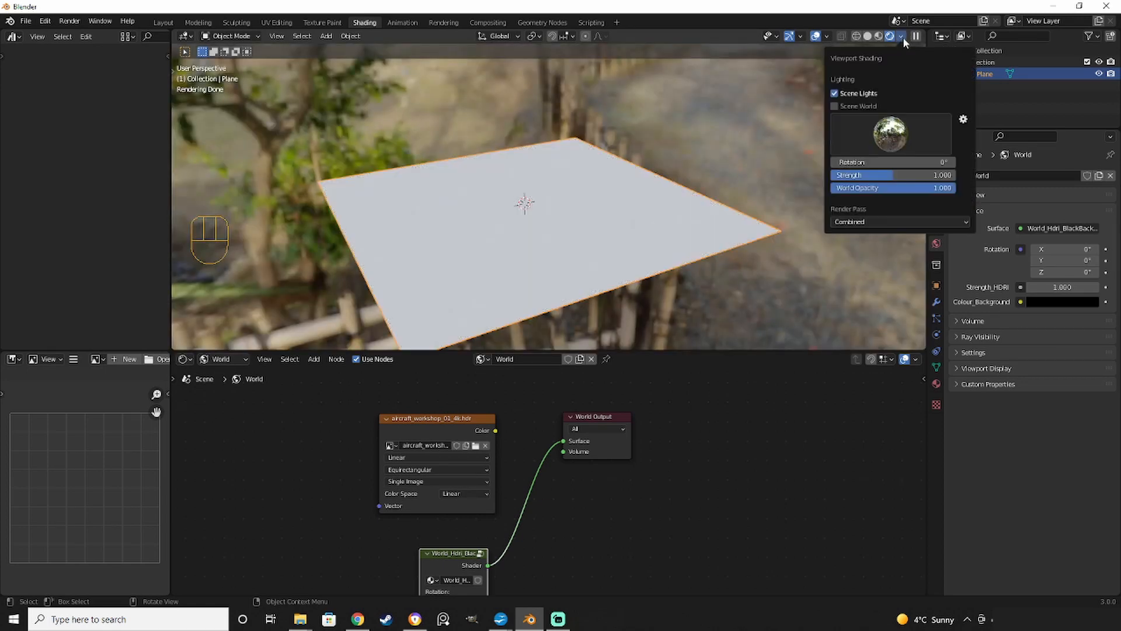
left_click(895, 139)
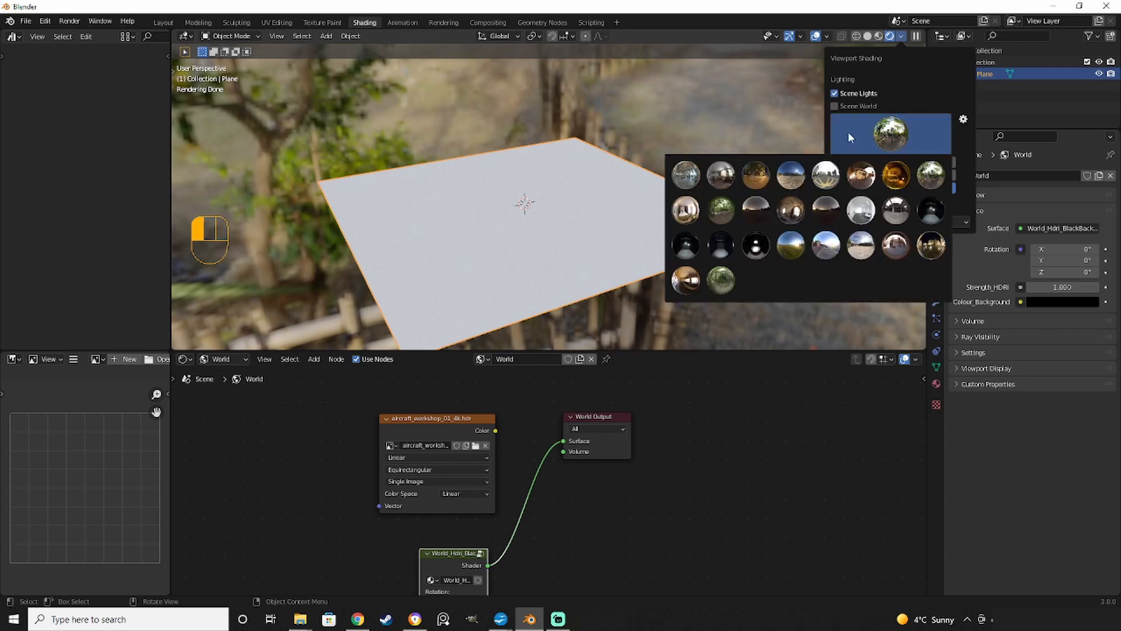
left_click(789, 212)
left_click(890, 133)
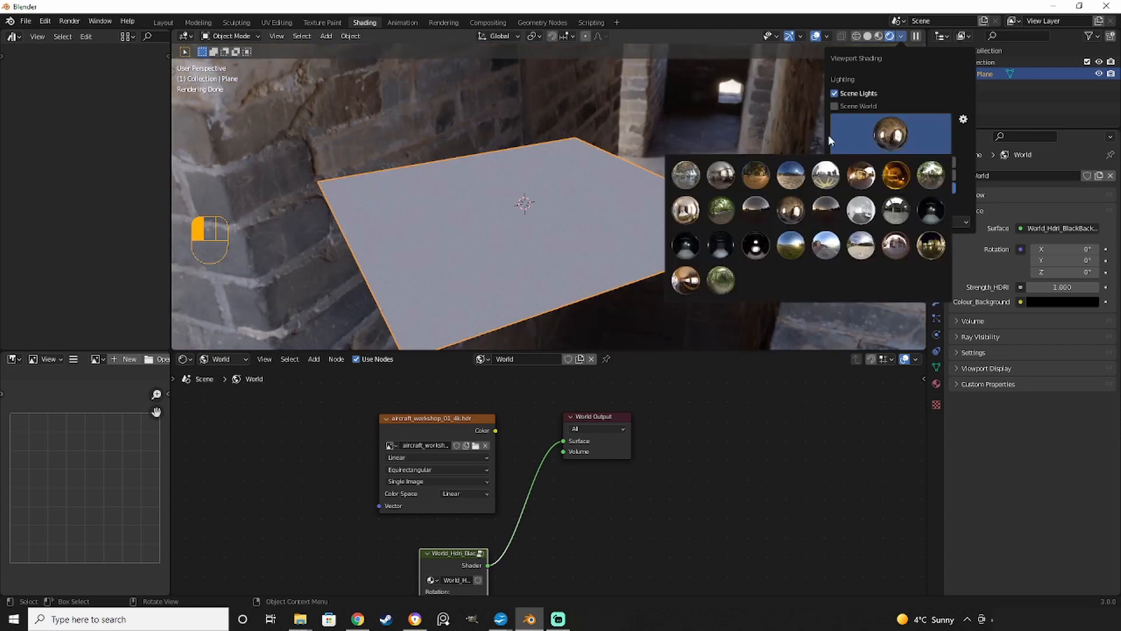
left_click(685, 177)
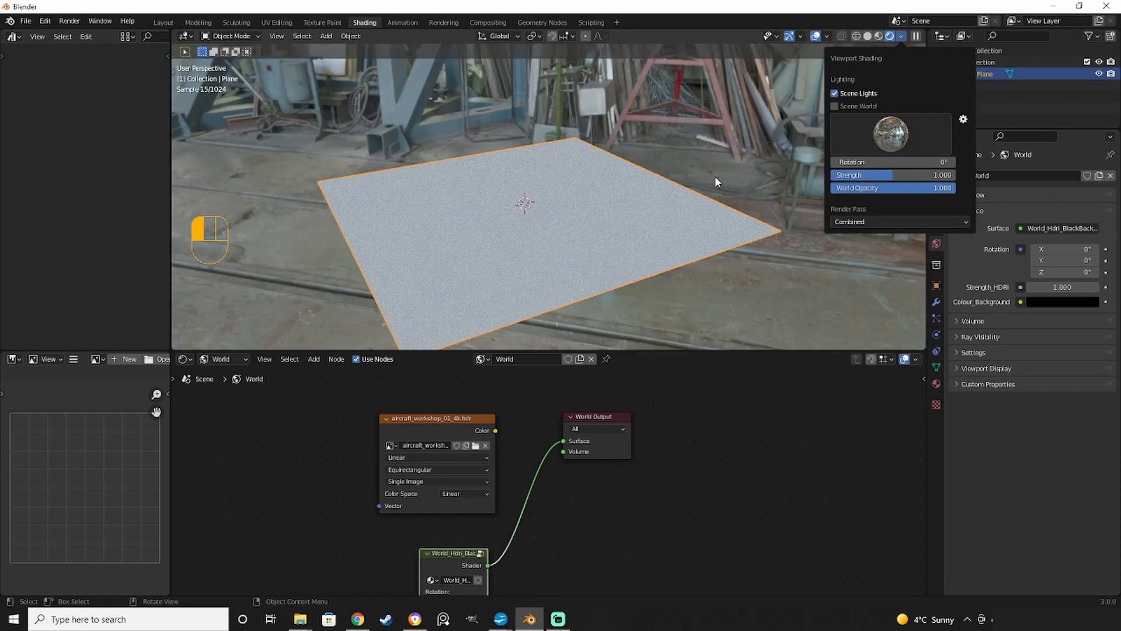
left_click(835, 106)
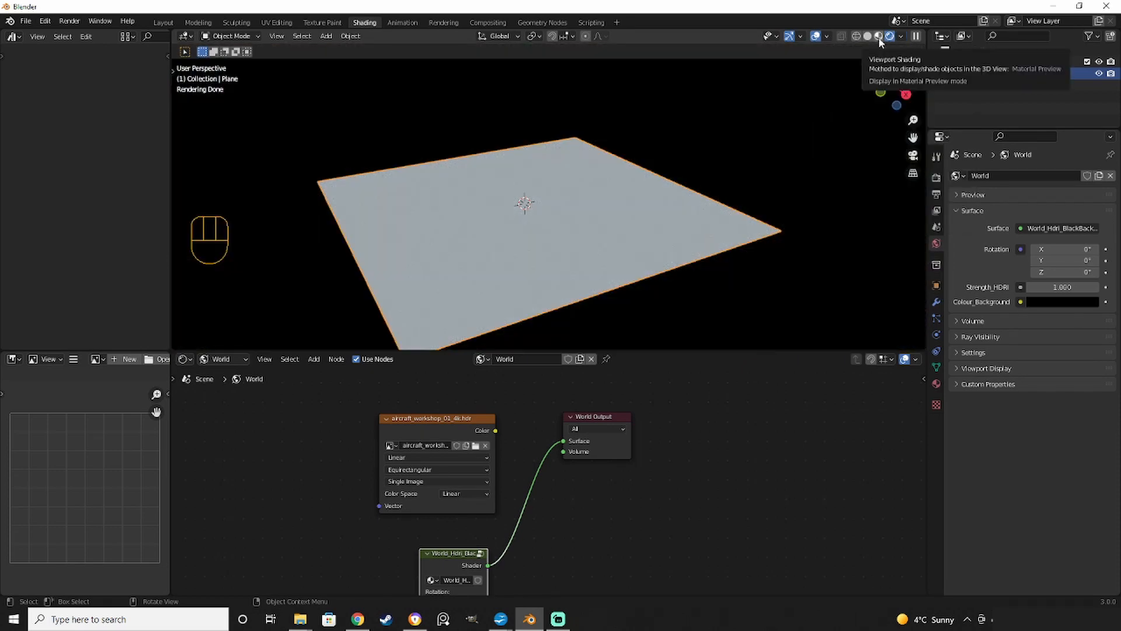
Set the shader editor's shader type back to Object for the plane.
left_click(222, 359)
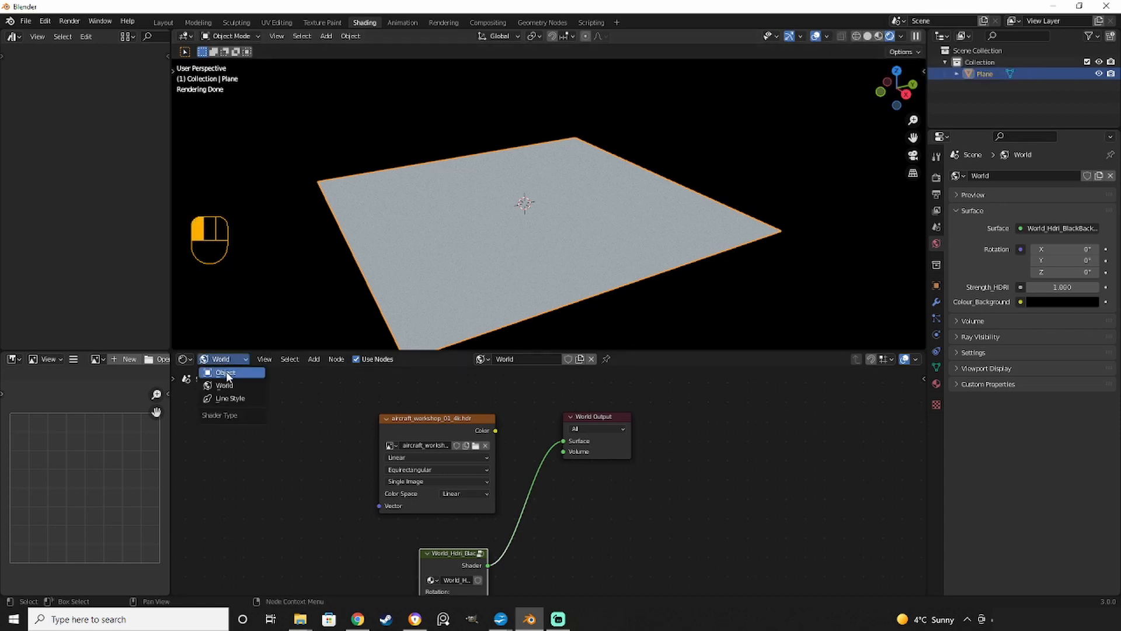
left_click(227, 374)
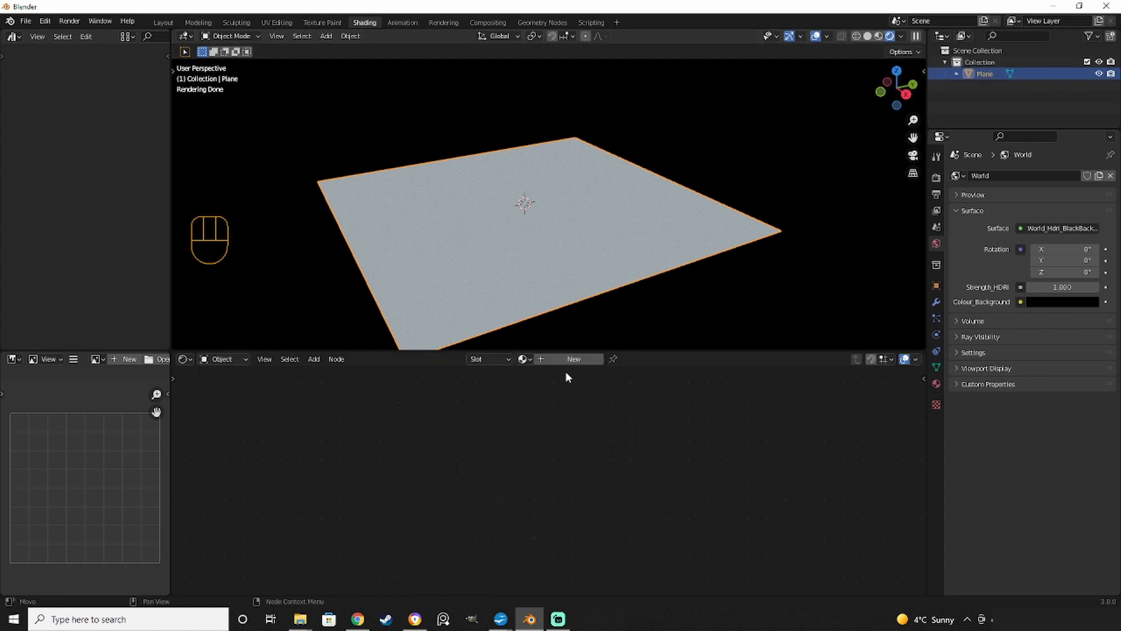
Create a new material for the plane and select its Principled BSDF node.
left_click(570, 274)
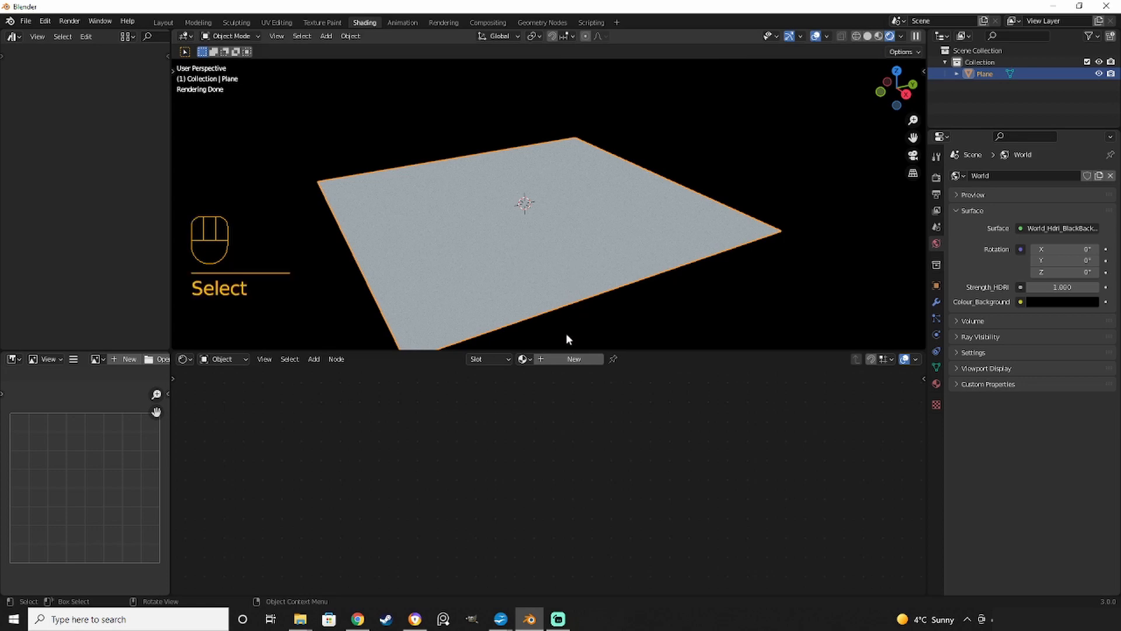
left_click(559, 358)
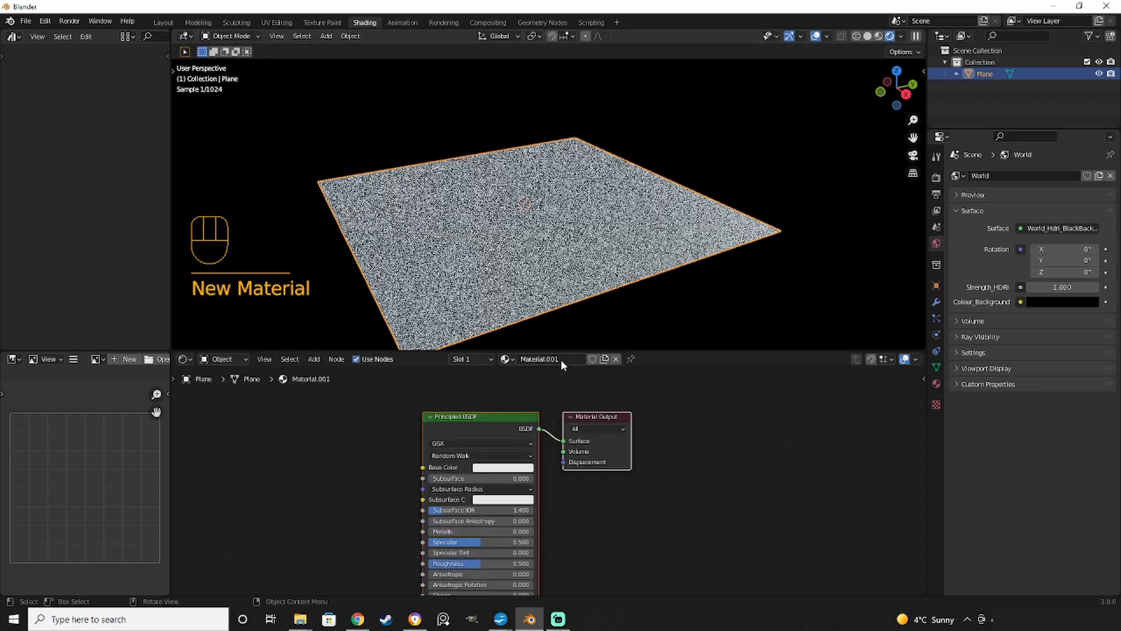
left_click(461, 418)
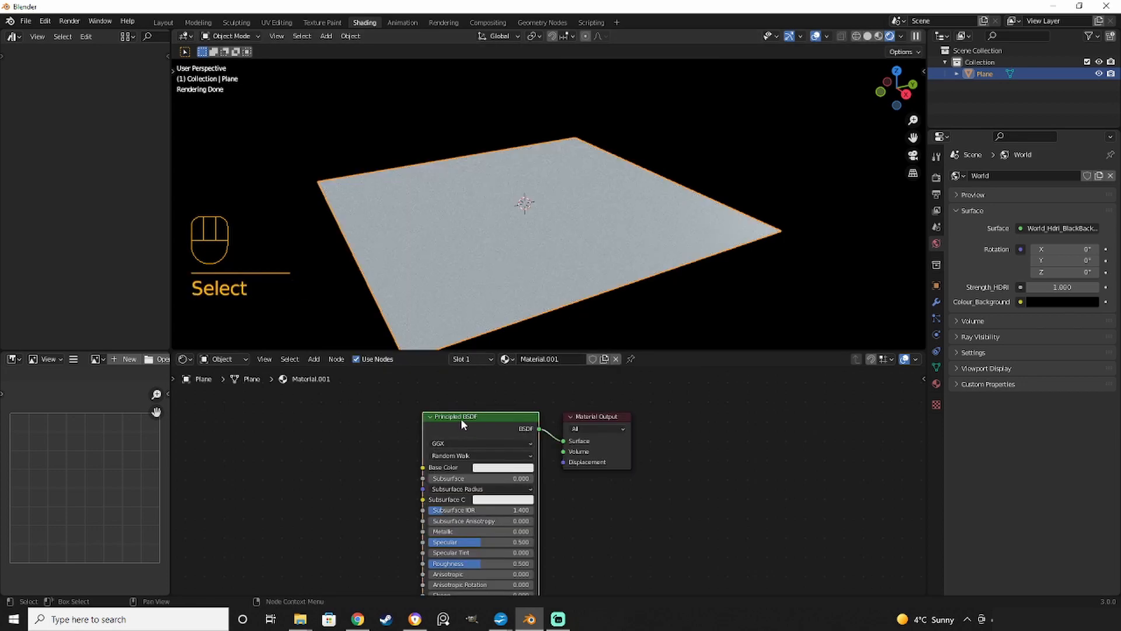
Start Principled Texture Setup on the Principled BSDF and select all the pavement texture files in the 00_0_Example_PBR folder.
scroll(408, 433, "down", 1)
middle_click_drag(361, 468, 488, 433)
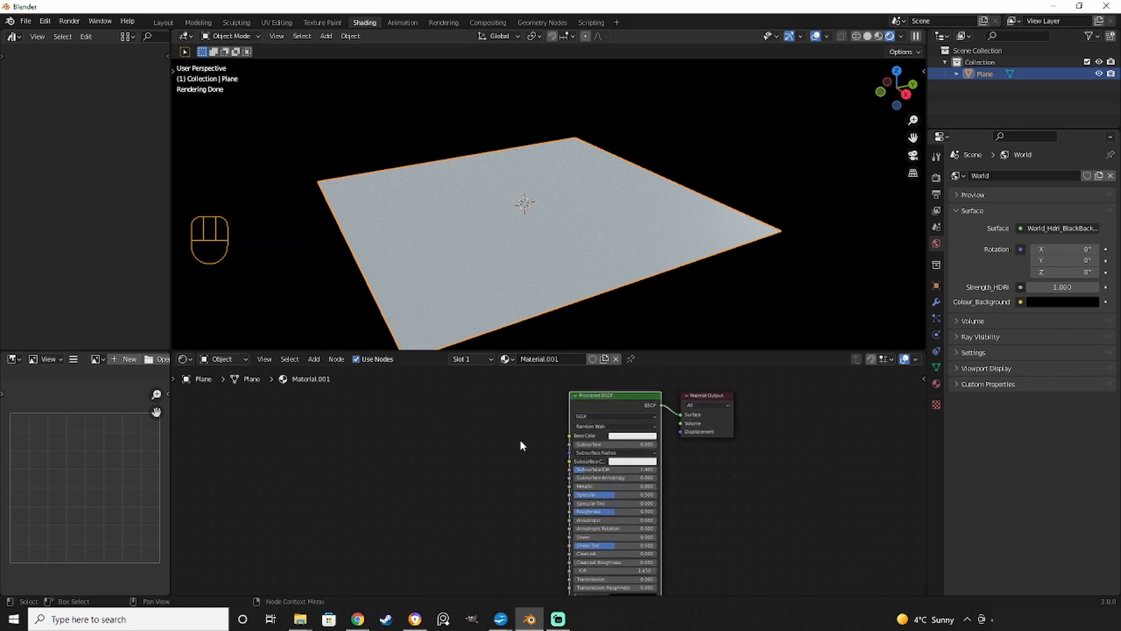
key("ctrl+shift")
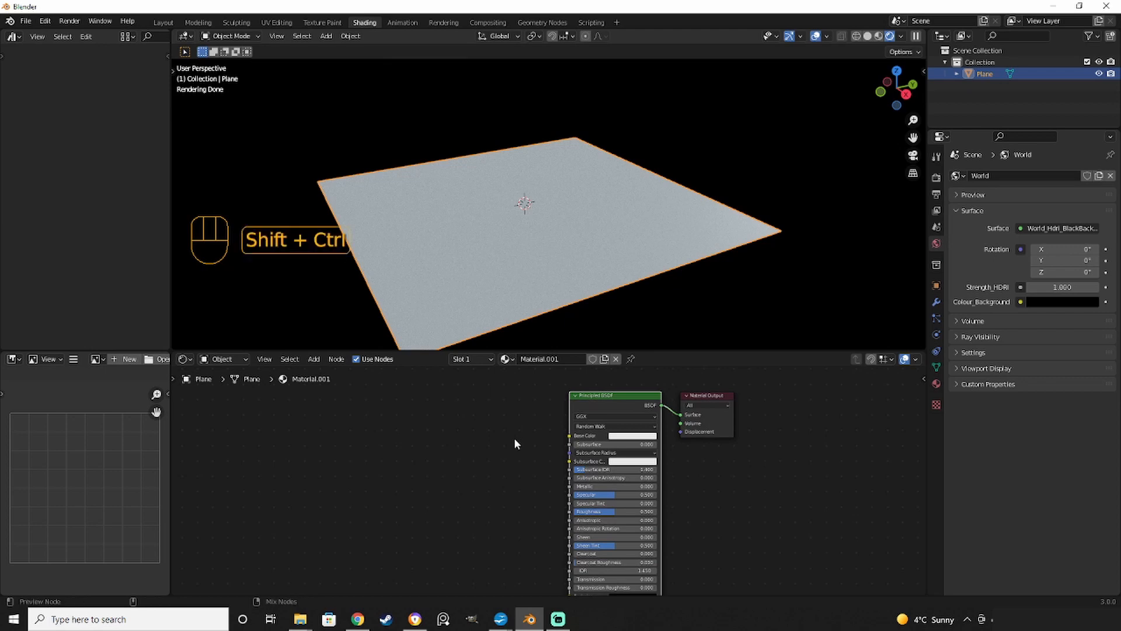
key("ctrl+shift+t")
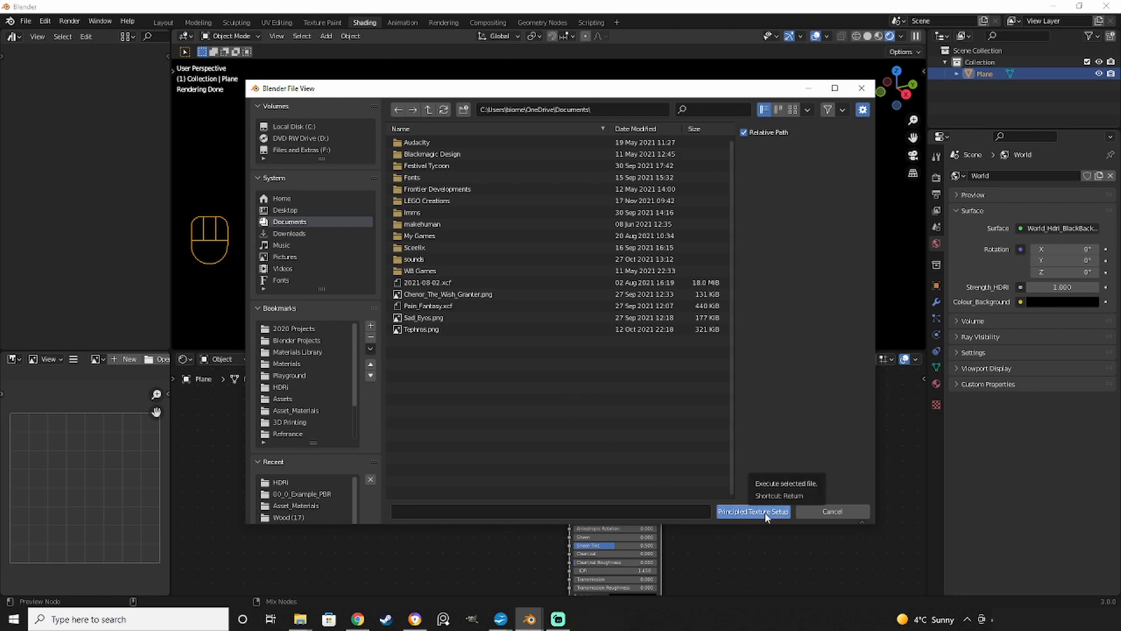
left_click(300, 363)
double_click(491, 143)
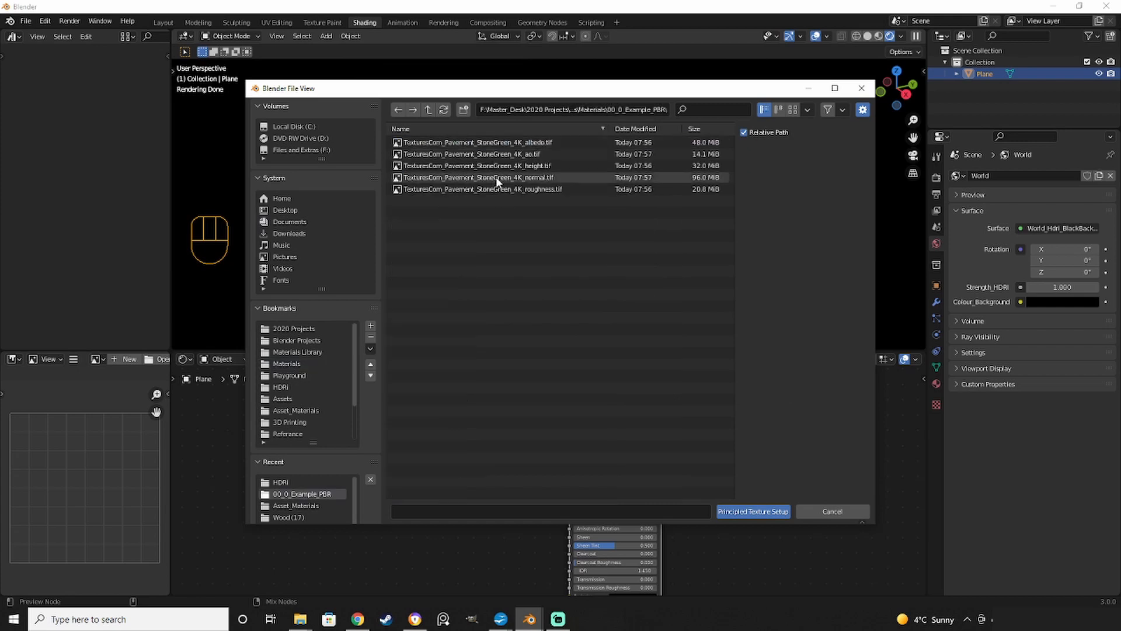
left_click_drag(522, 220, 485, 139)
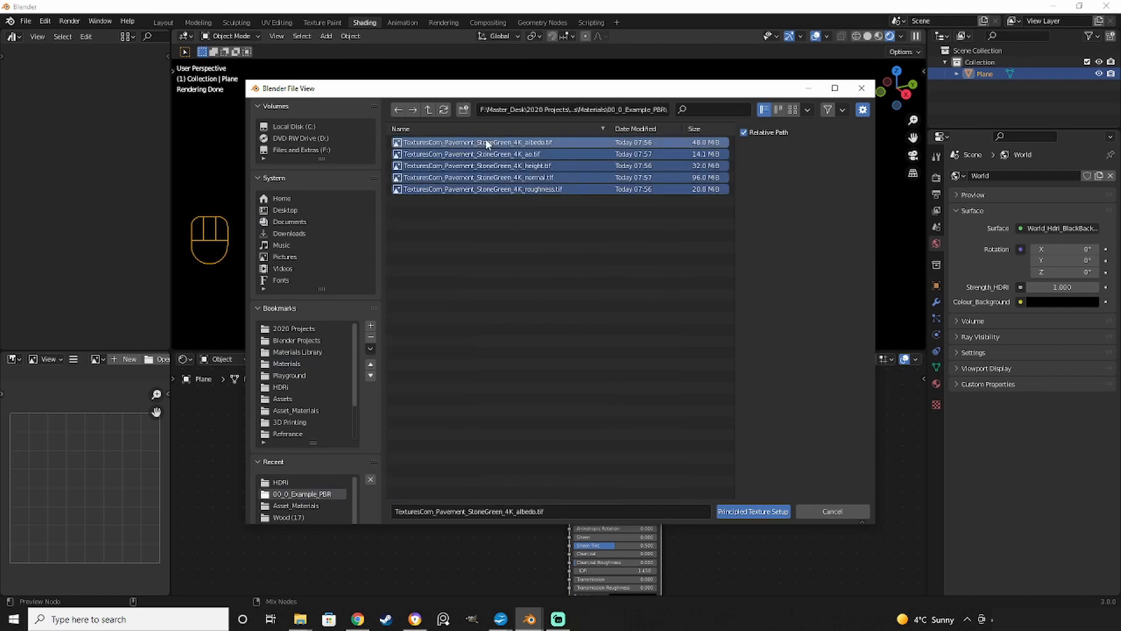
Switch to Chrome to examine the flat maps and preview of the green stone pavement material, and return to Blender.
left_click(362, 622)
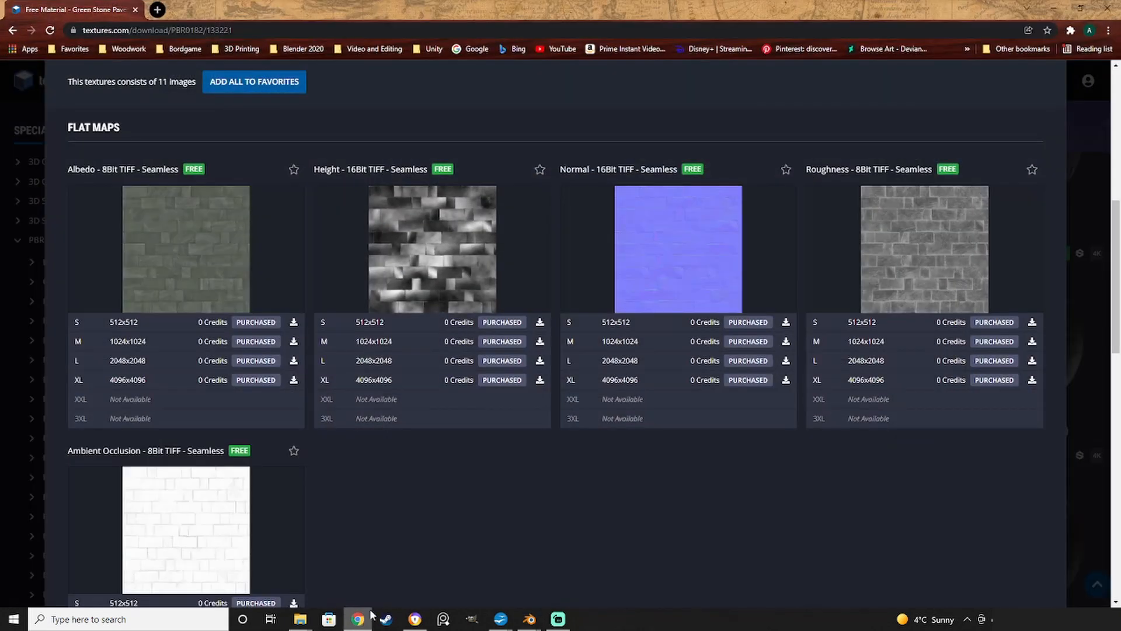
mouse_move(212, 247)
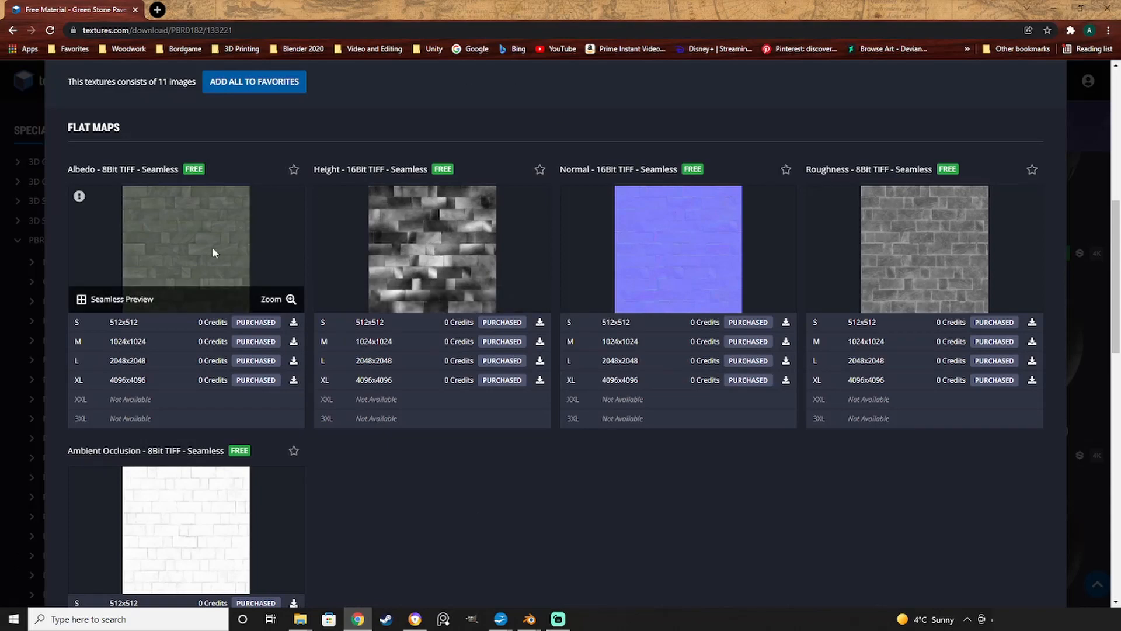
scroll(419, 469, "down", 1)
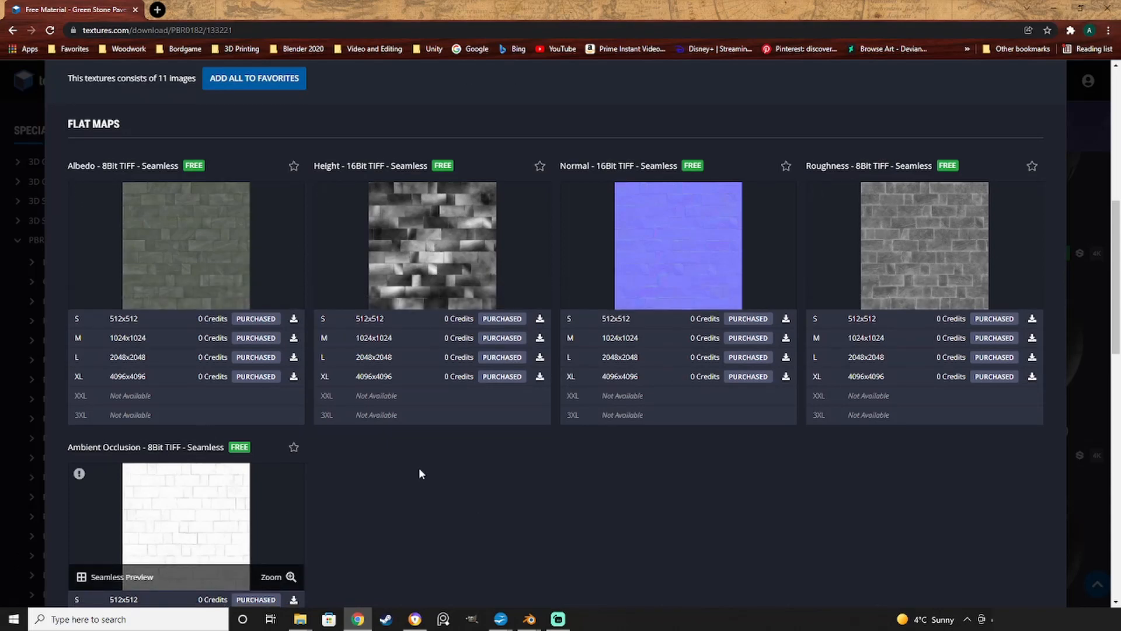
scroll(489, 447, "down", 2)
scroll(489, 445, "up", 7)
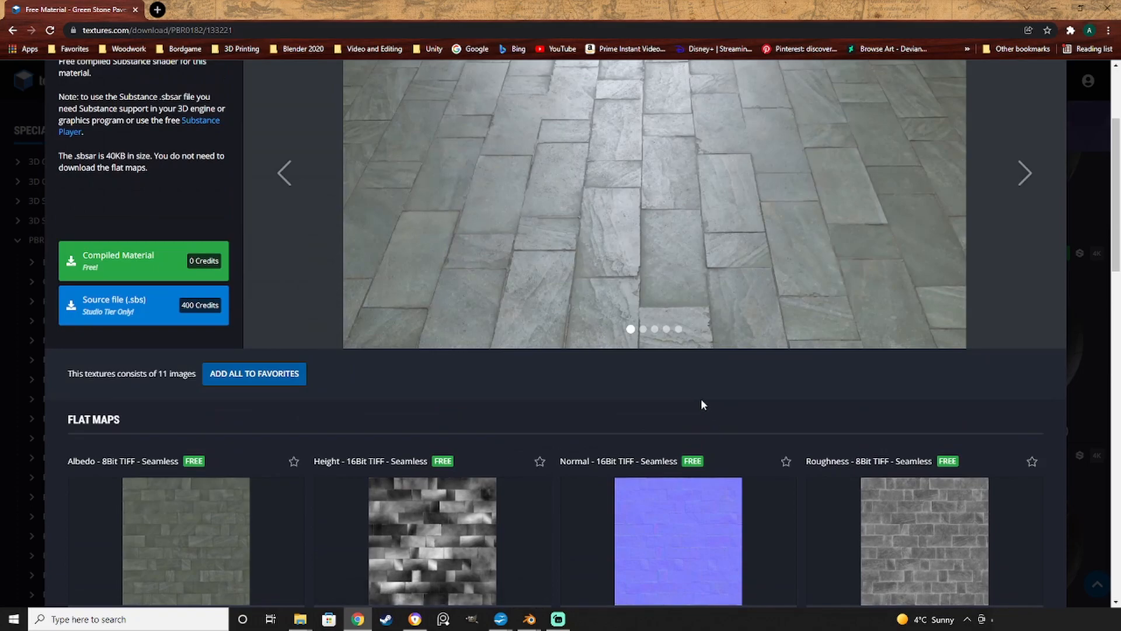
left_click(1054, 8)
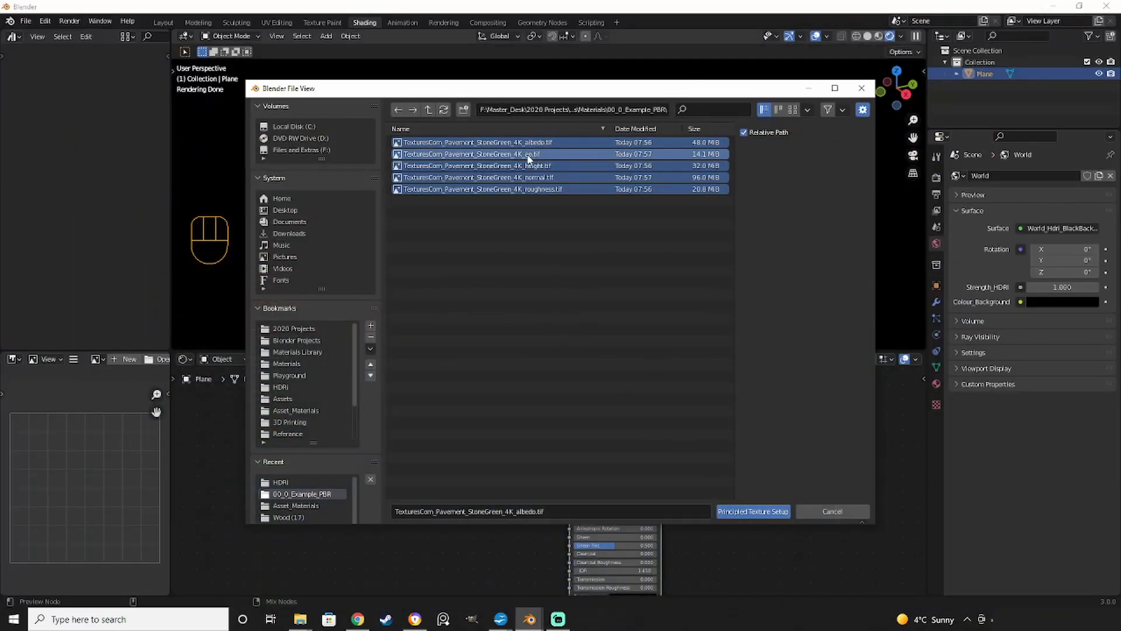
Run Principled Texture Setup with only the pavement's albedo, height, normal and roughness files, leaving out the ao file.
left_click(484, 145)
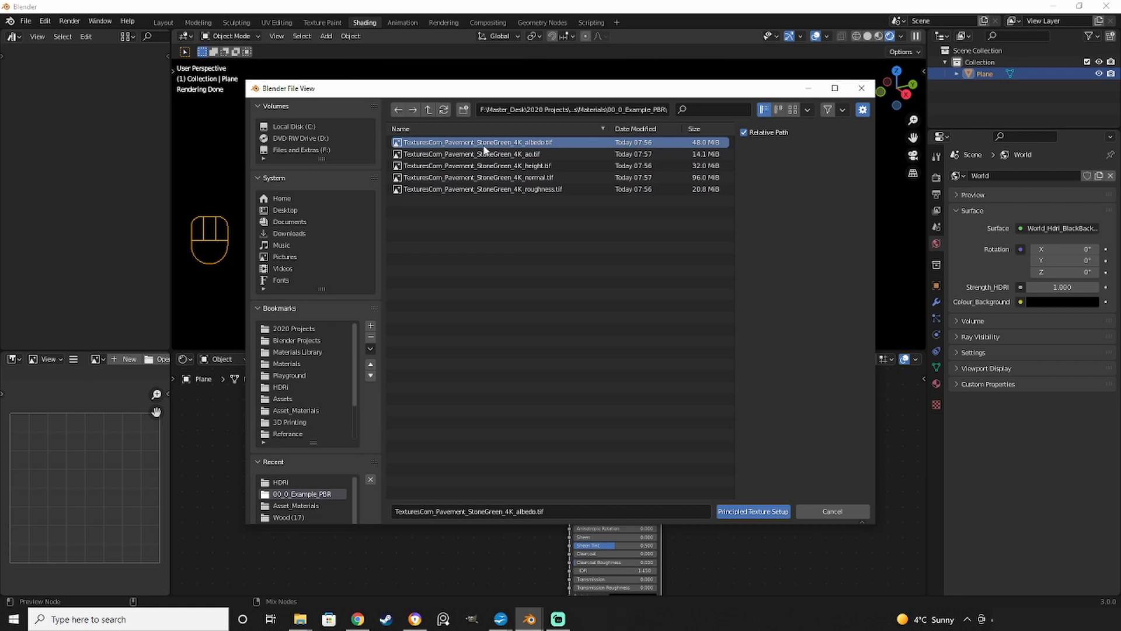
left_click(523, 165, "ctrl")
left_click(522, 177, "ctrl")
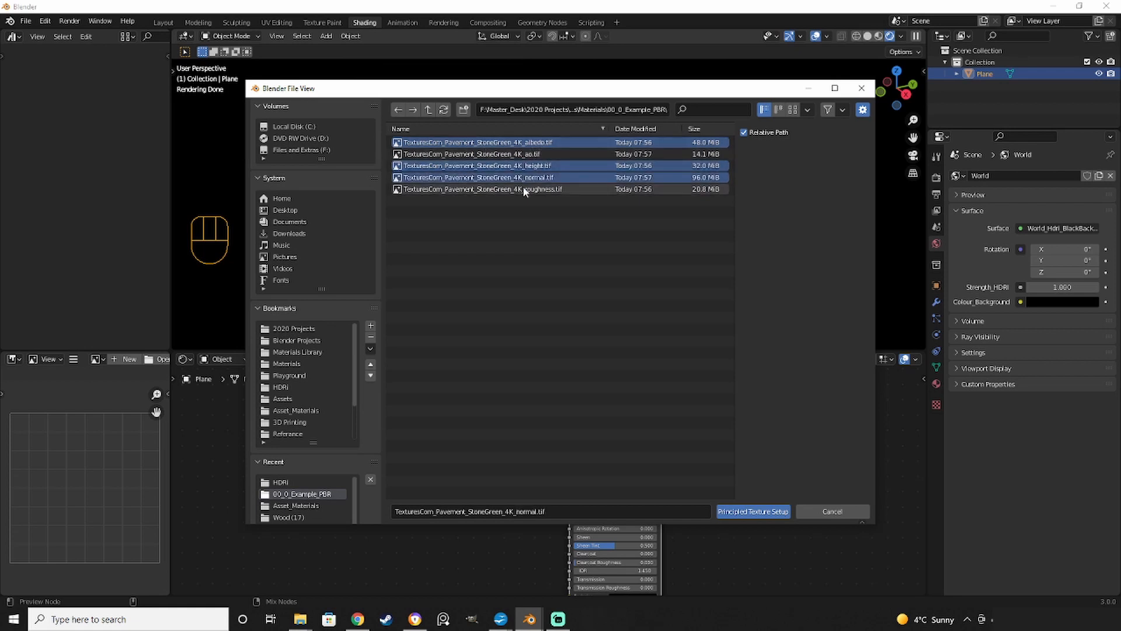
left_click(523, 187, "ctrl")
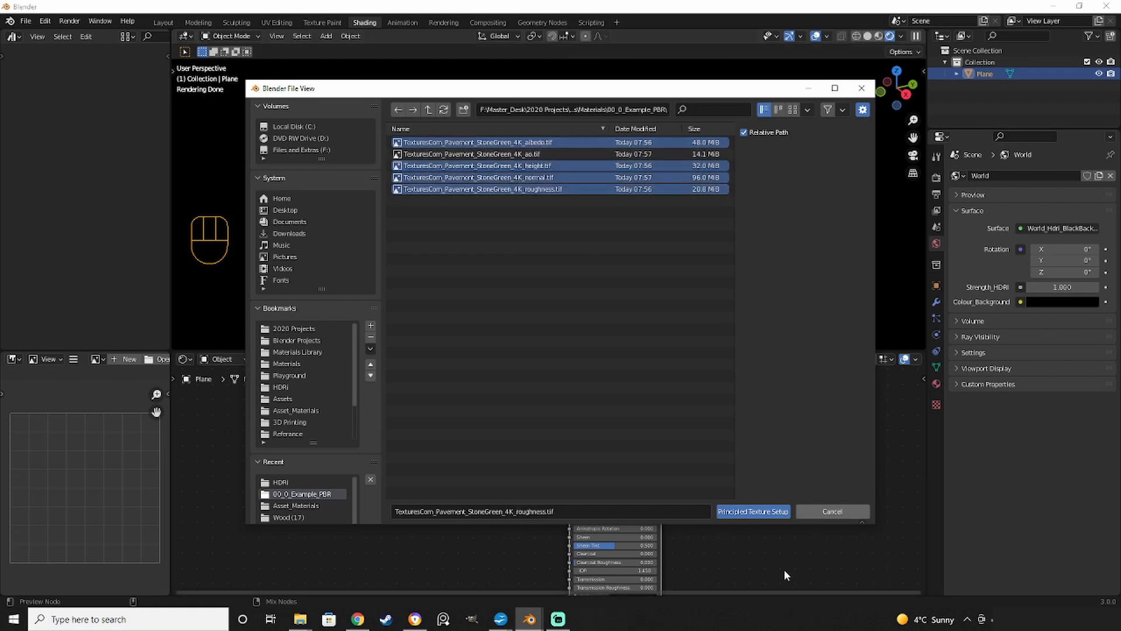
left_click(767, 511)
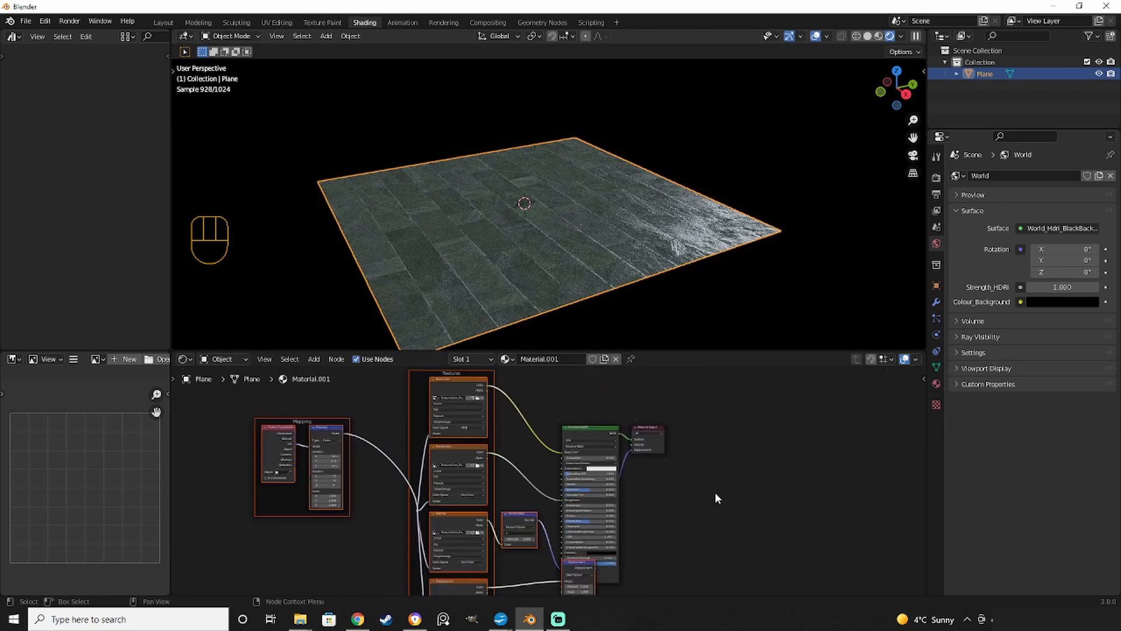
Tidy the generated node layout by repositioning a node near the Principled BSDF.
middle_click_drag(532, 461, 613, 433, "shift")
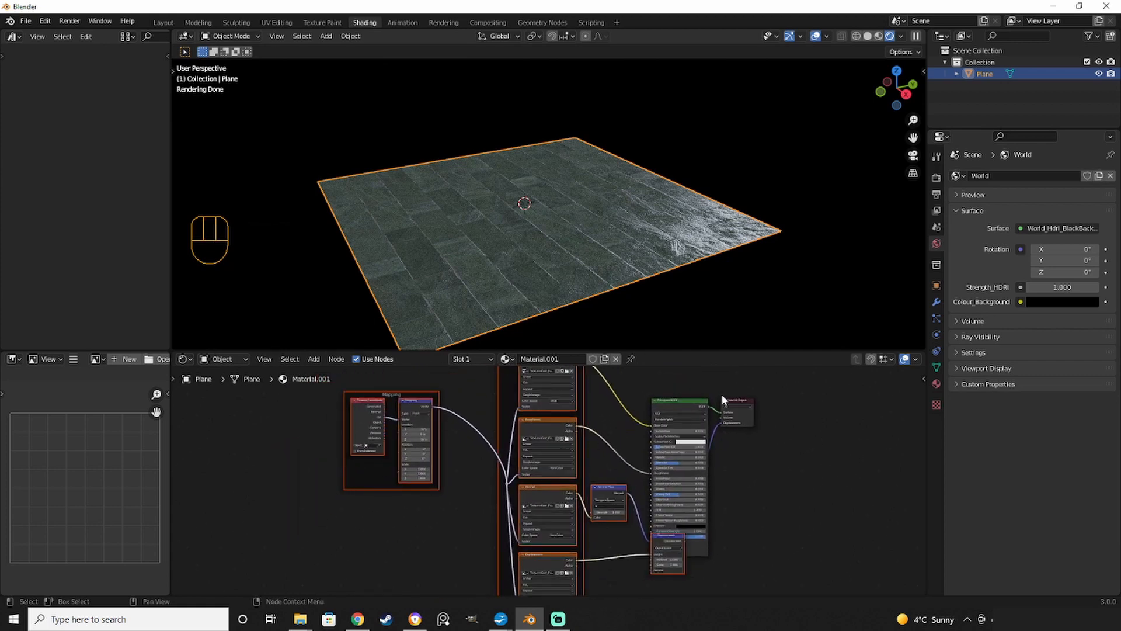
left_click(688, 401)
scroll(725, 506, "down", 1)
middle_click_drag(737, 495, 781, 540, "shift")
left_click(654, 522)
key("g")
left_click(632, 547)
Duplicate the Base Color texture node with its Vector connection kept, and place the copy above the original.
scroll(591, 450, "up", 7)
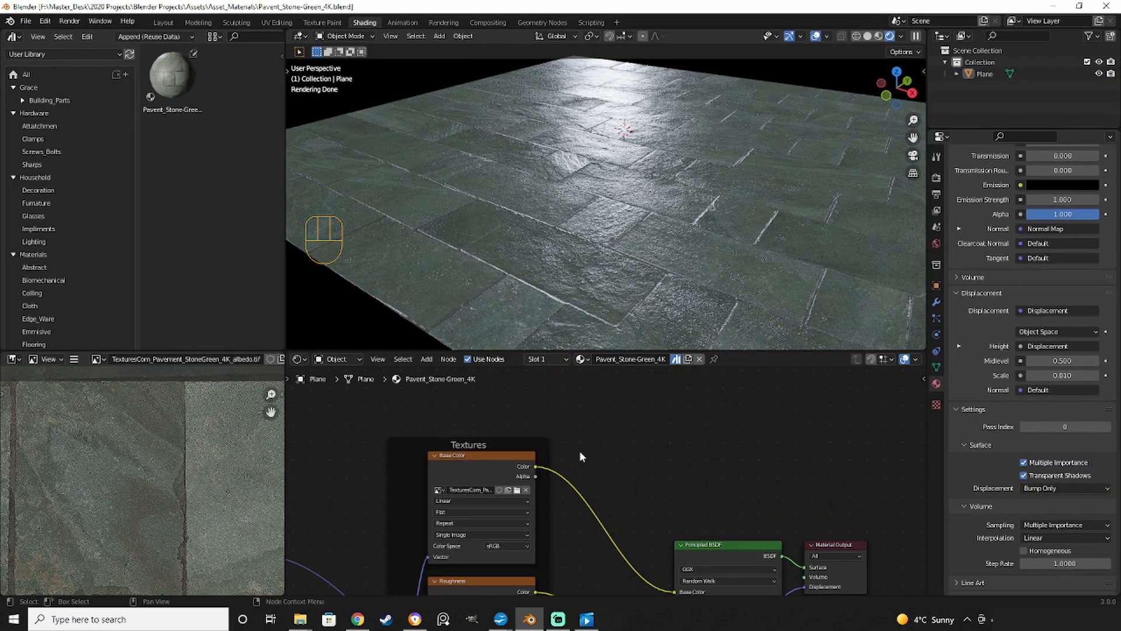
middle_click_drag(579, 450, 658, 461, "shift")
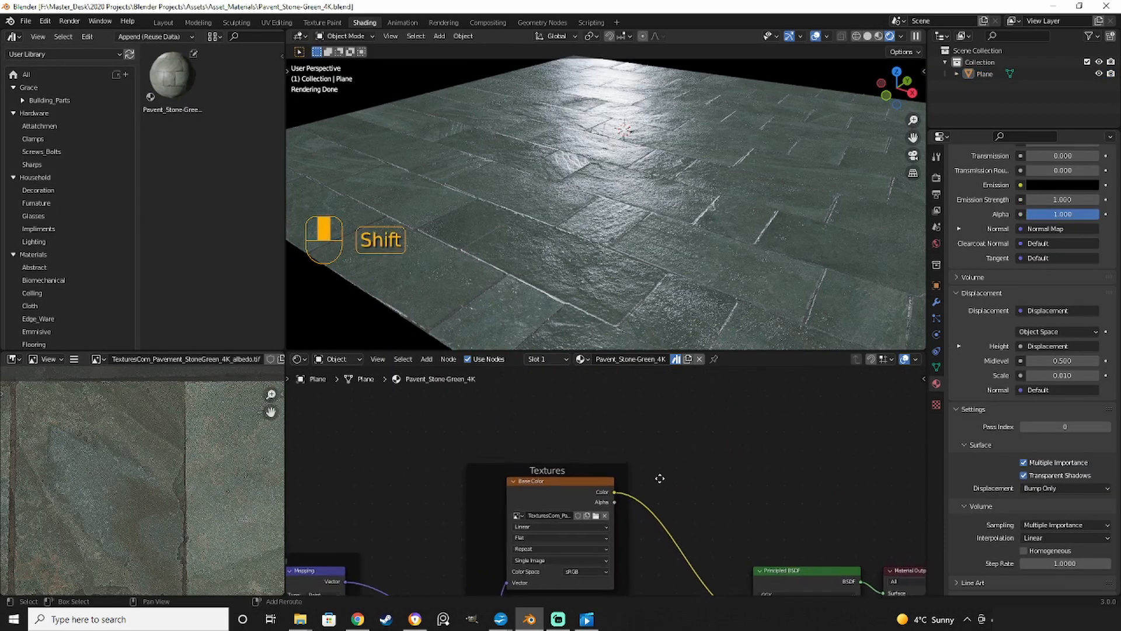
left_click(569, 470)
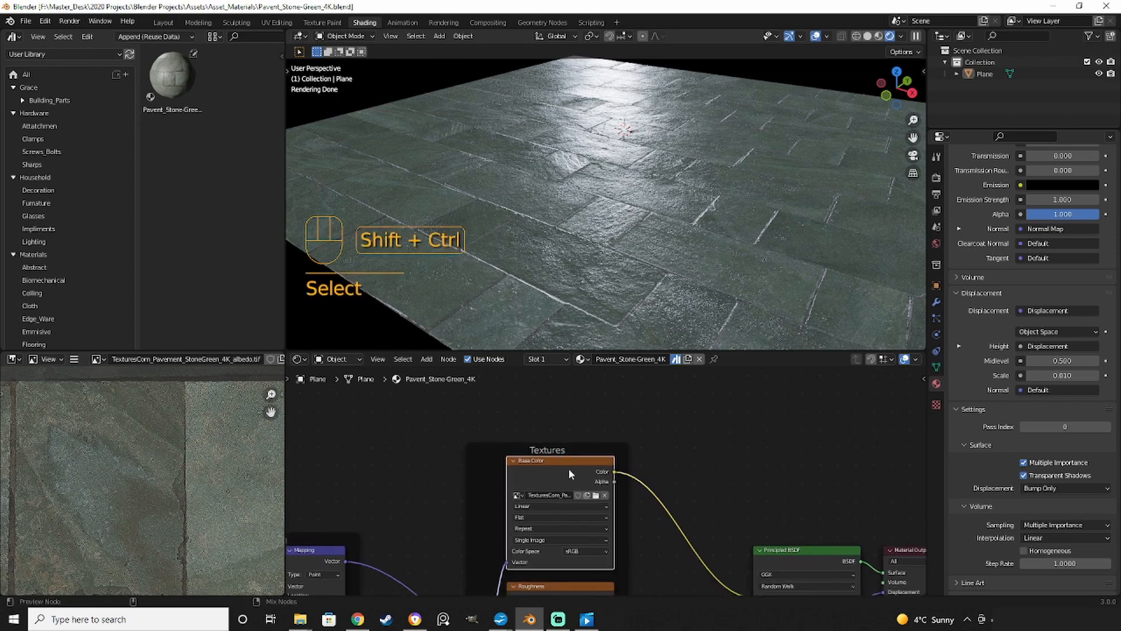
key("ctrl+shift+d")
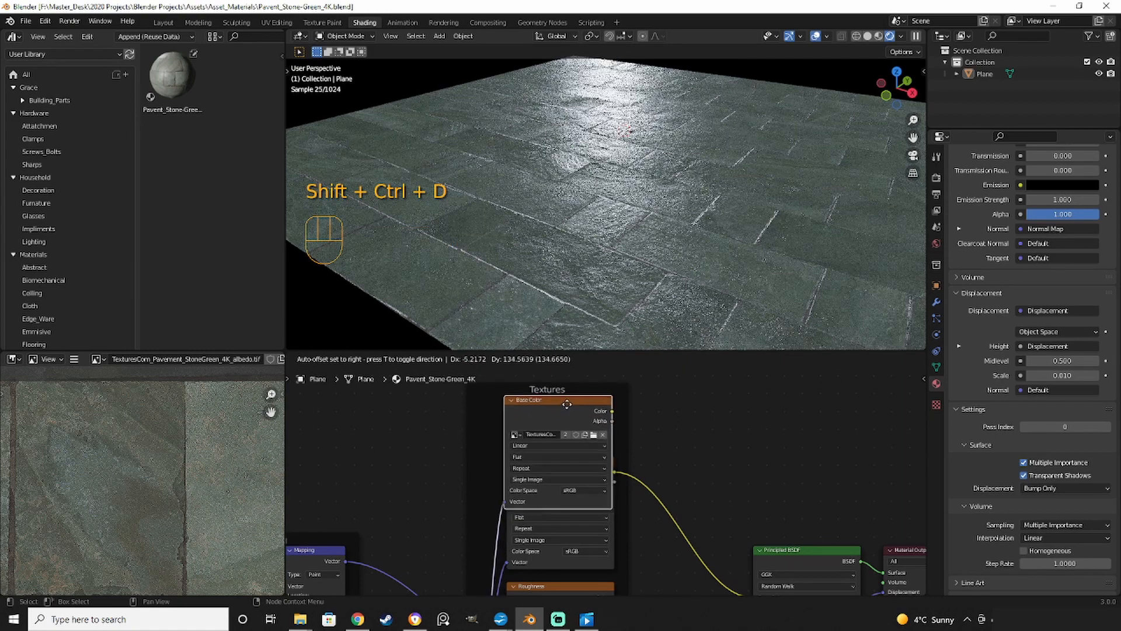
left_click(563, 551)
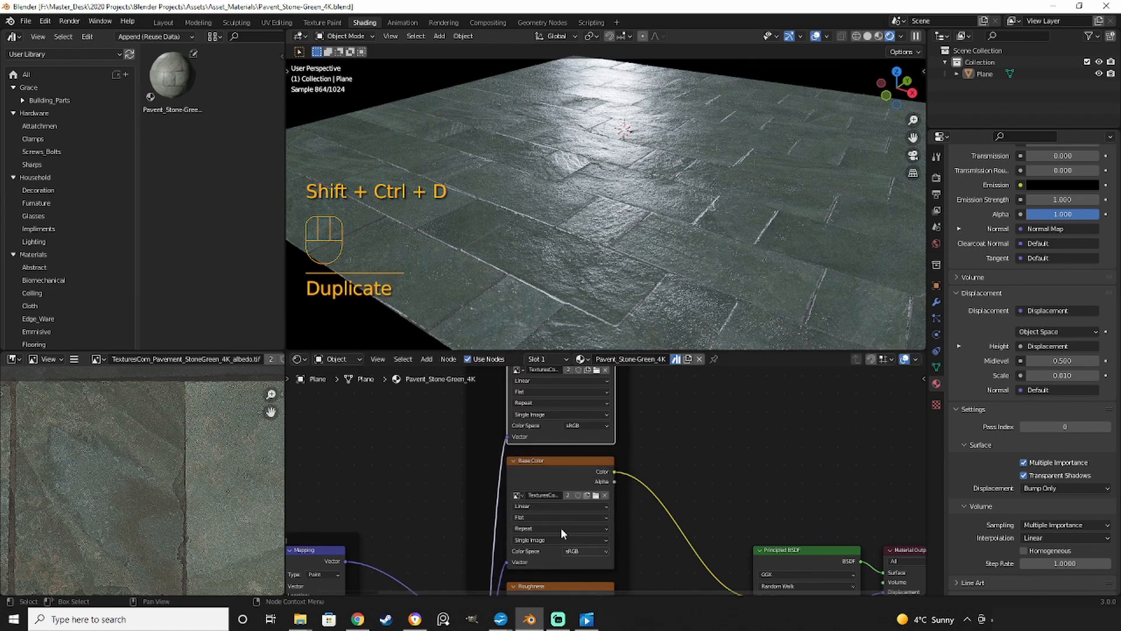
Make the duplicated texture node's image single-user and load TexturesCom_Pavement_StoneGreen_4K_ao.tif into it.
scroll(469, 483, "down", 2)
middle_click_drag(631, 396, 610, 465, "shift")
scroll(609, 467, "up", 3)
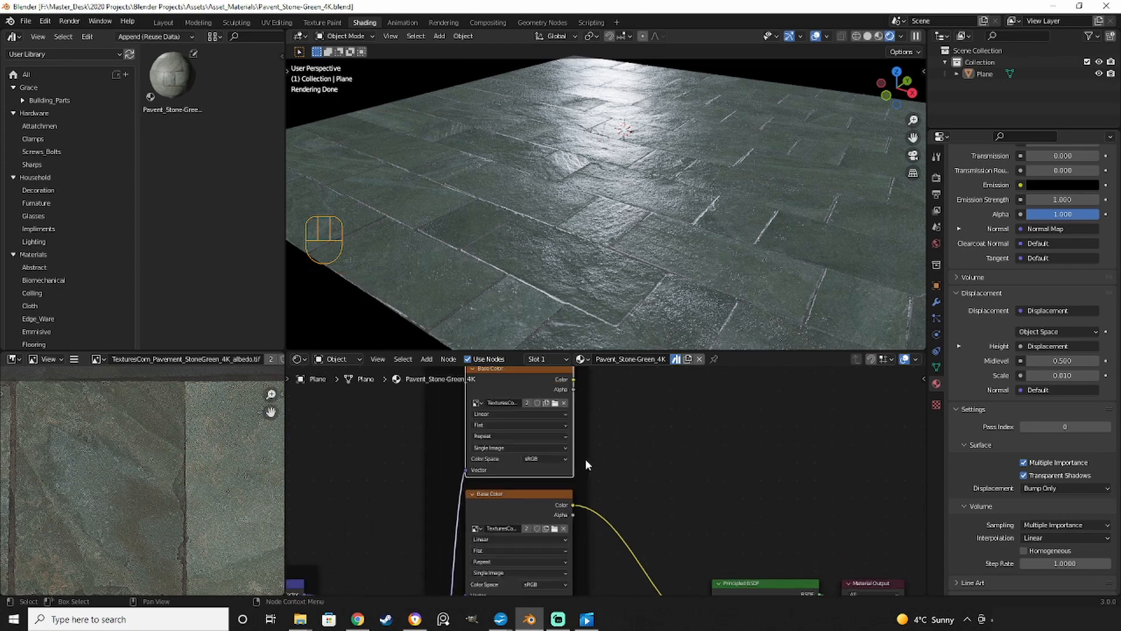
left_click(525, 401)
scroll(591, 403, "up", 1)
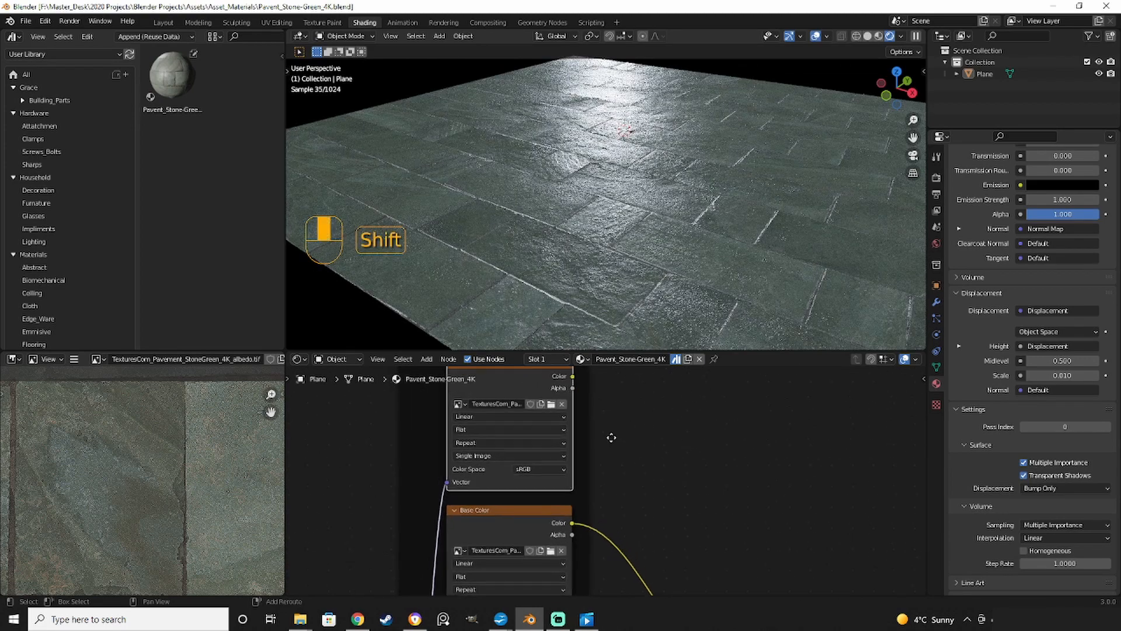
middle_click_drag(610, 437, 630, 465, "shift")
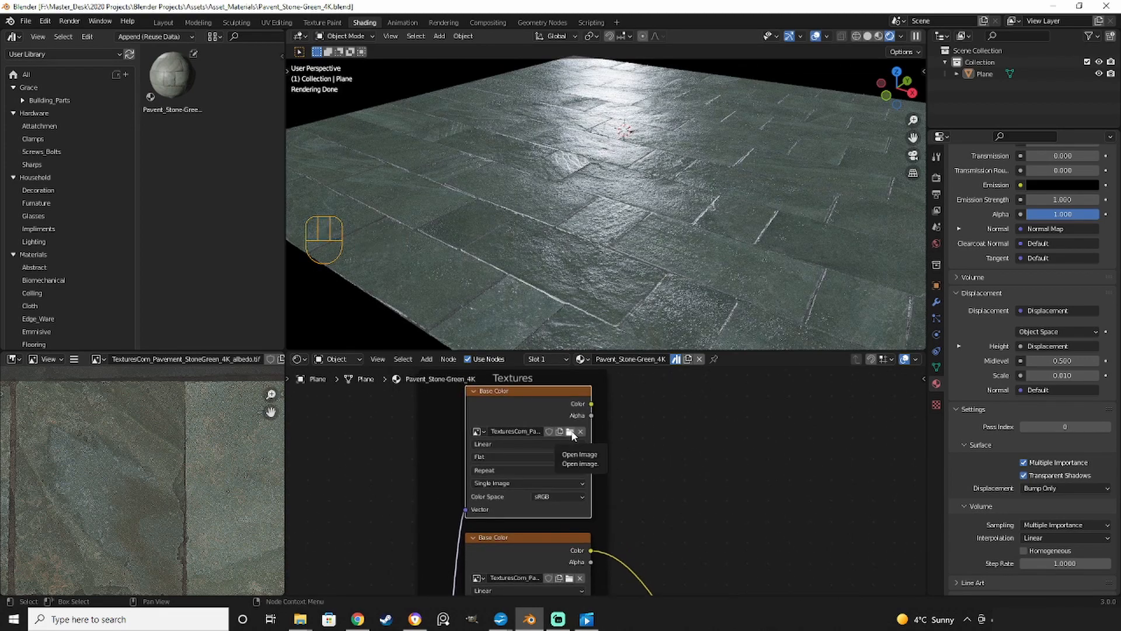
left_click(570, 432)
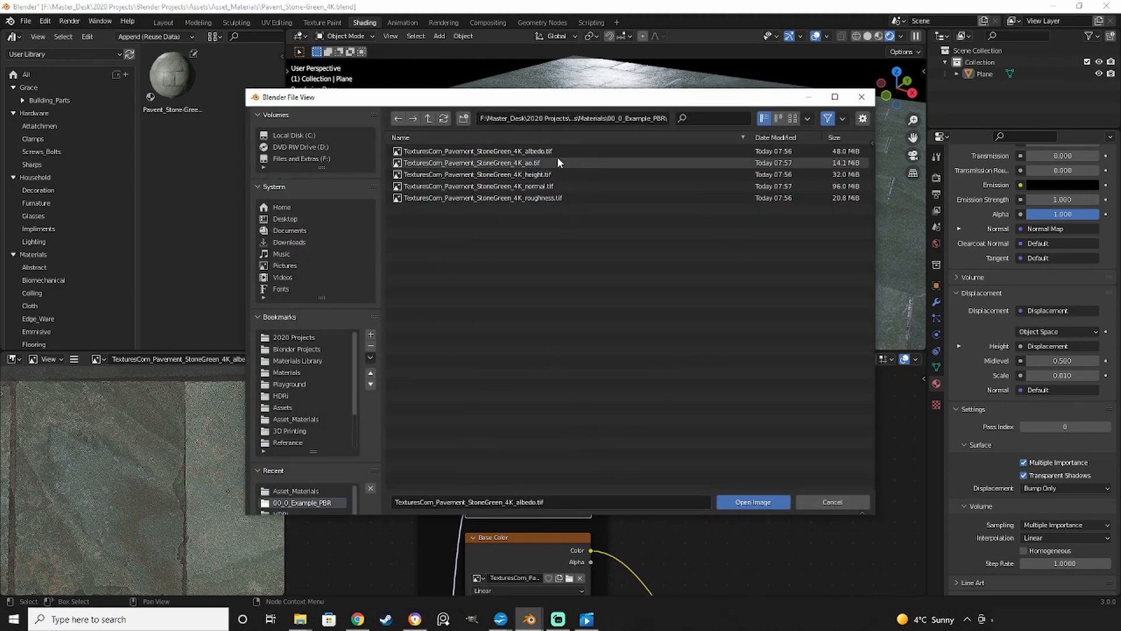
left_click(537, 164)
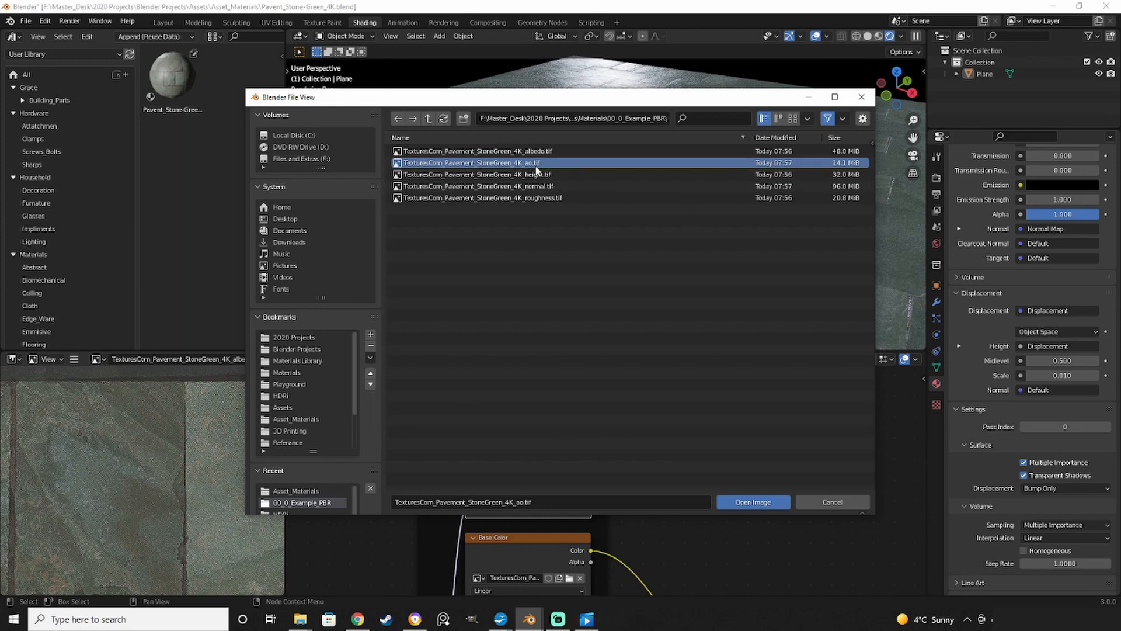
left_click(745, 503)
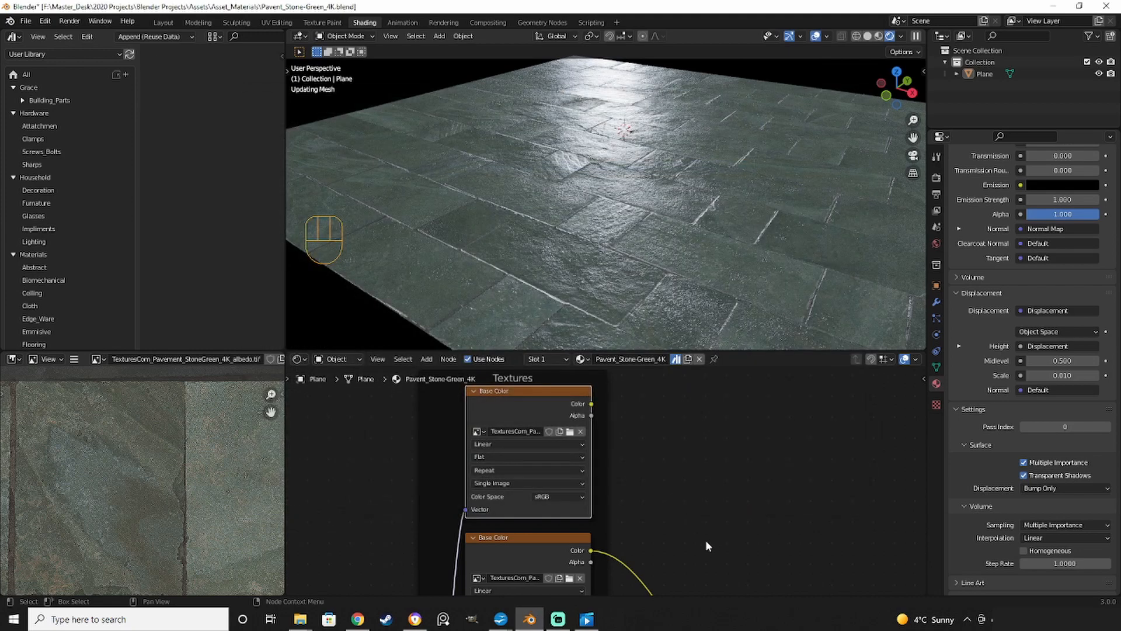
Combine the ambient occlusion and Base Color textures through a Mix node feeding the Principled BSDF, and expand that node.
scroll(705, 539, "up", 2)
middle_click_drag(687, 527, 648, 471, "shift")
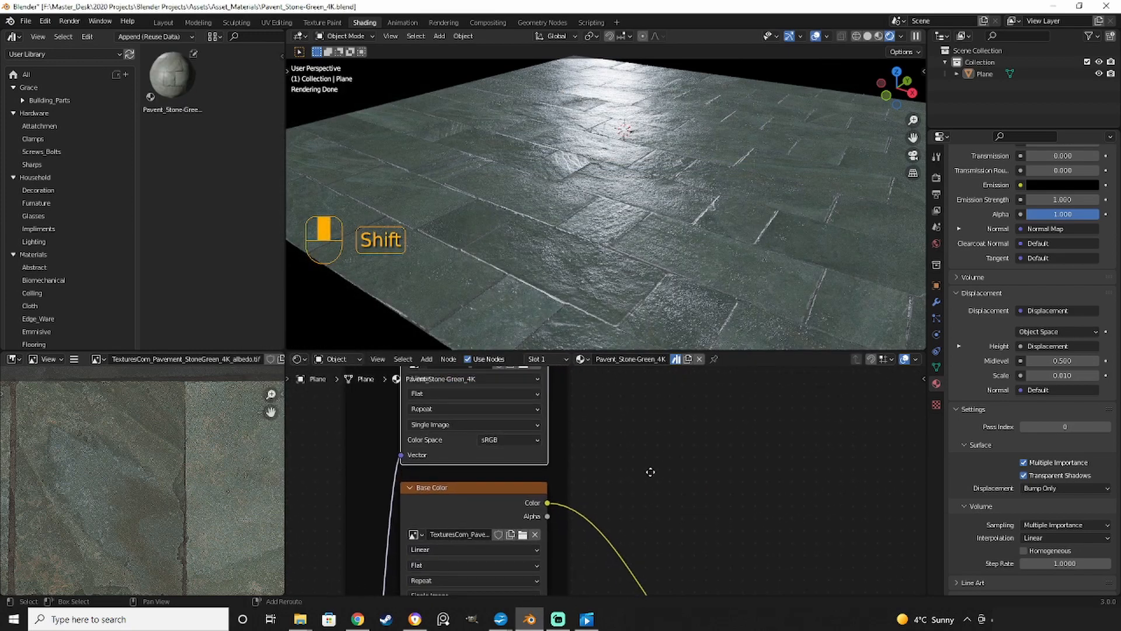
scroll(648, 470, "down", 2)
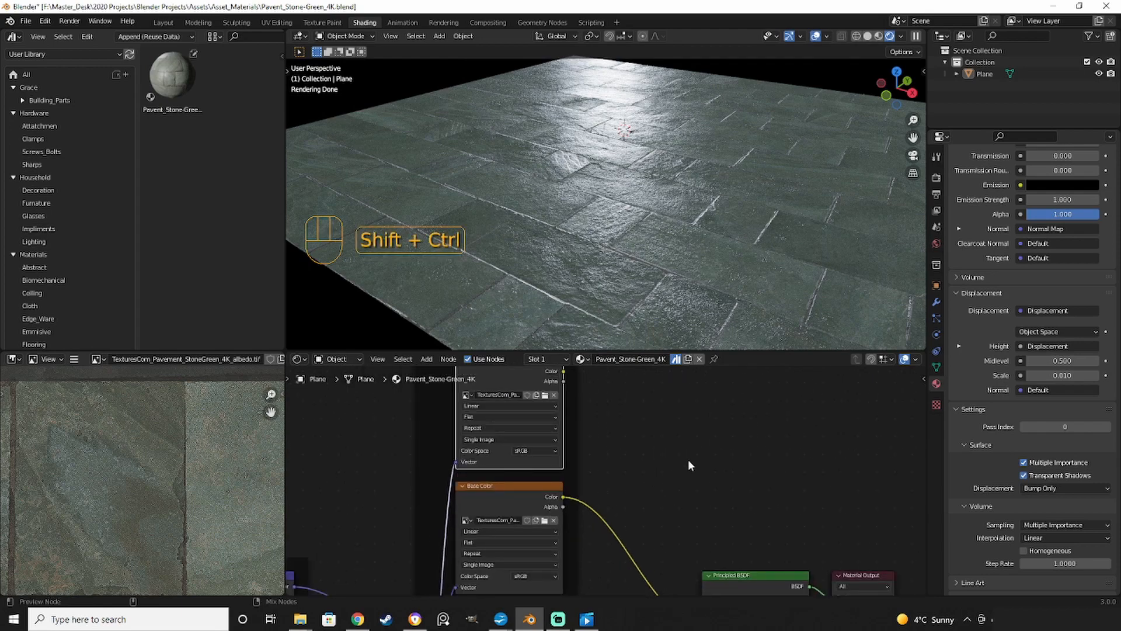
right_click_drag(515, 435, 515, 532, "ctrl+shift")
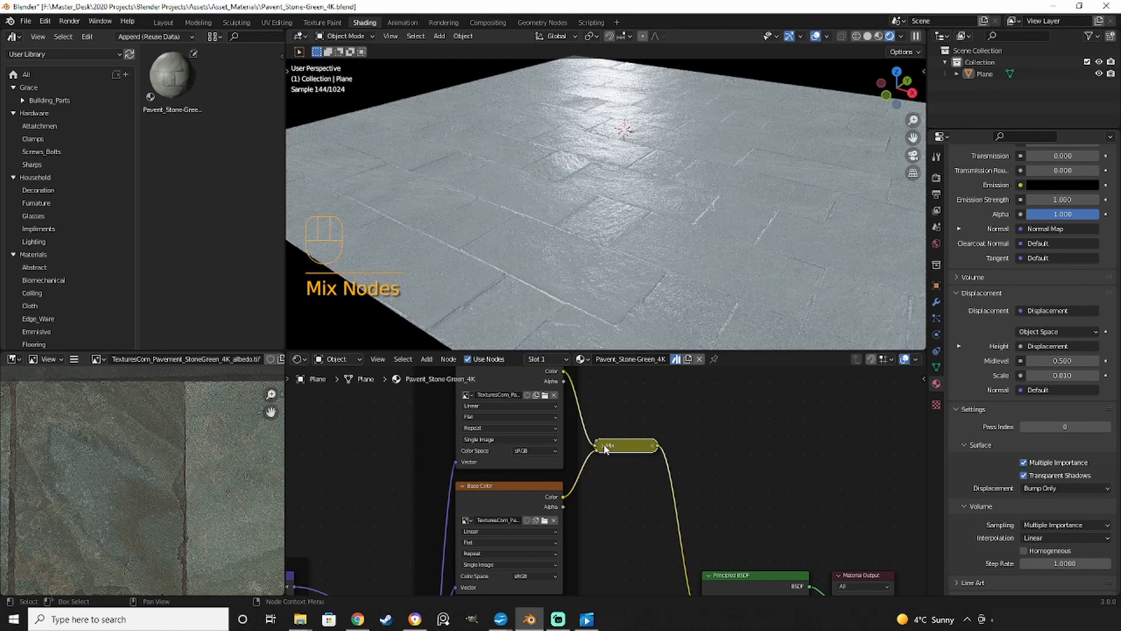
key("h")
Set the Mix node to Multiply with a factor of 0.25, and swap the links feeding its Color1 and Color2 inputs.
scroll(618, 462, "up", 2)
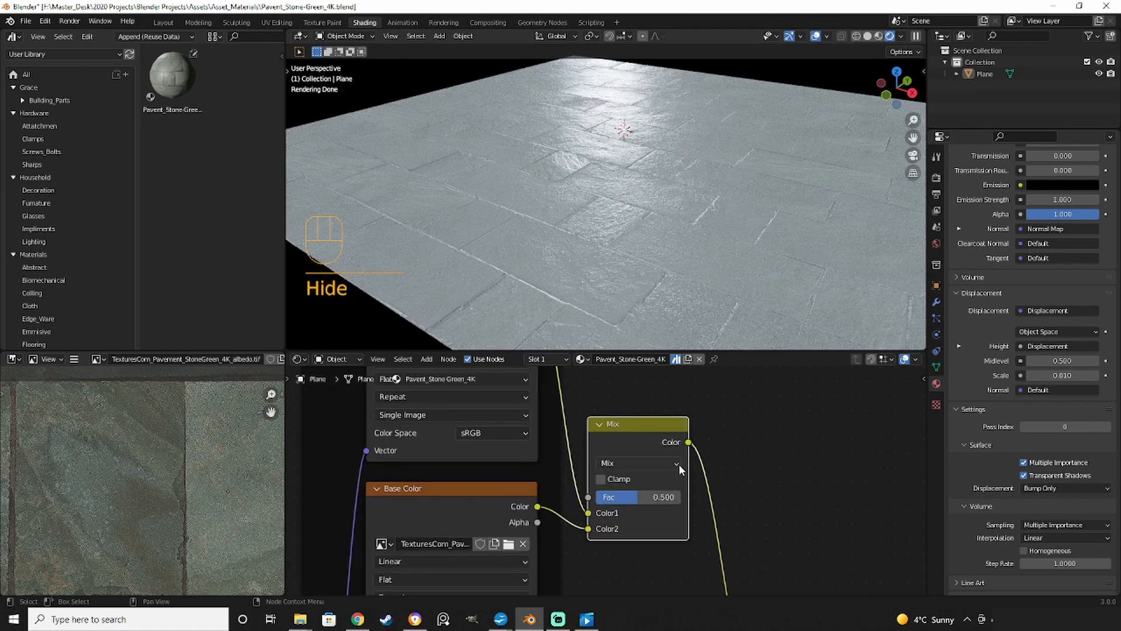
left_click(660, 460)
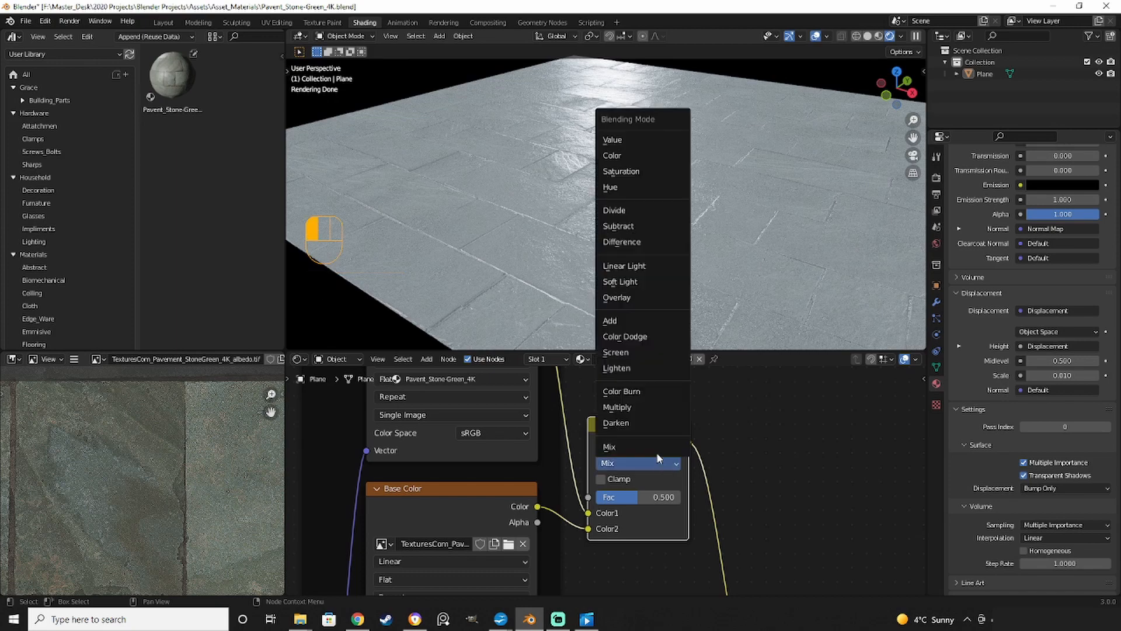
left_click(643, 409)
double_click(640, 496)
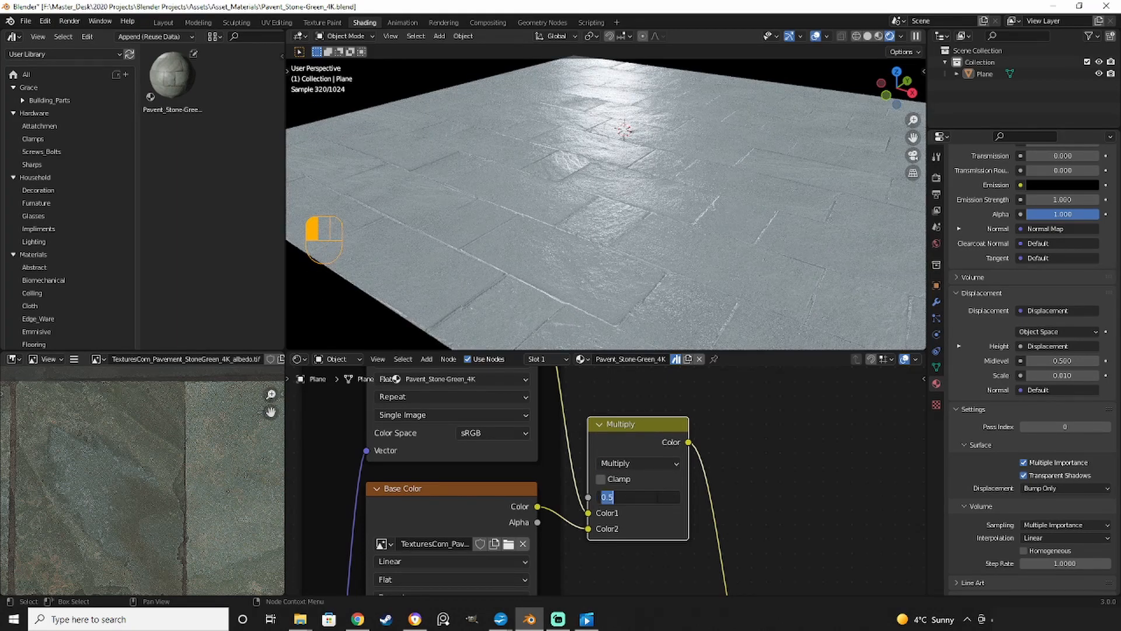
key("BackSpace")
type(".25")
key("Return")
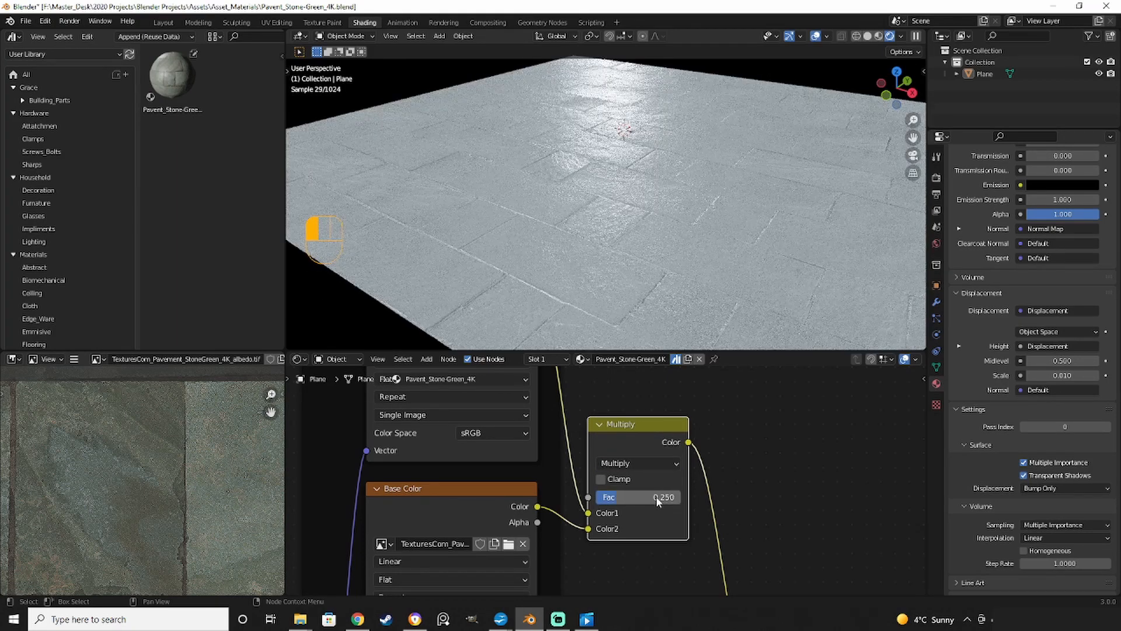
left_click_drag(588, 513, 587, 531)
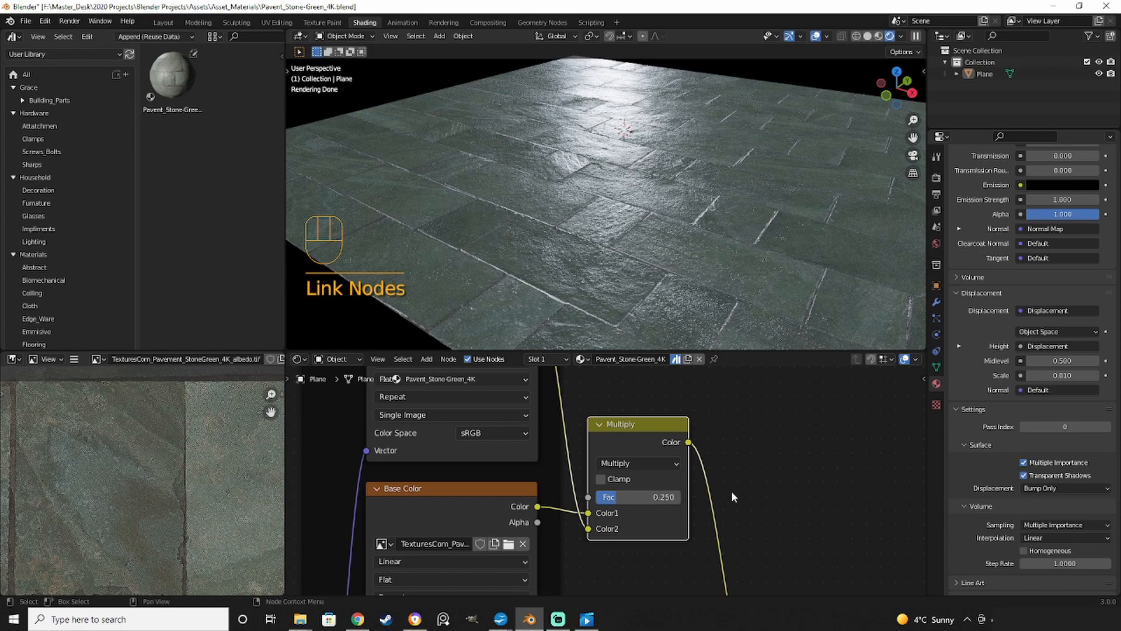
Relabel the duplicated upper Base Color texture node as AO.
scroll(496, 446, "down", 2)
scroll(549, 449, "up", 3, "shift")
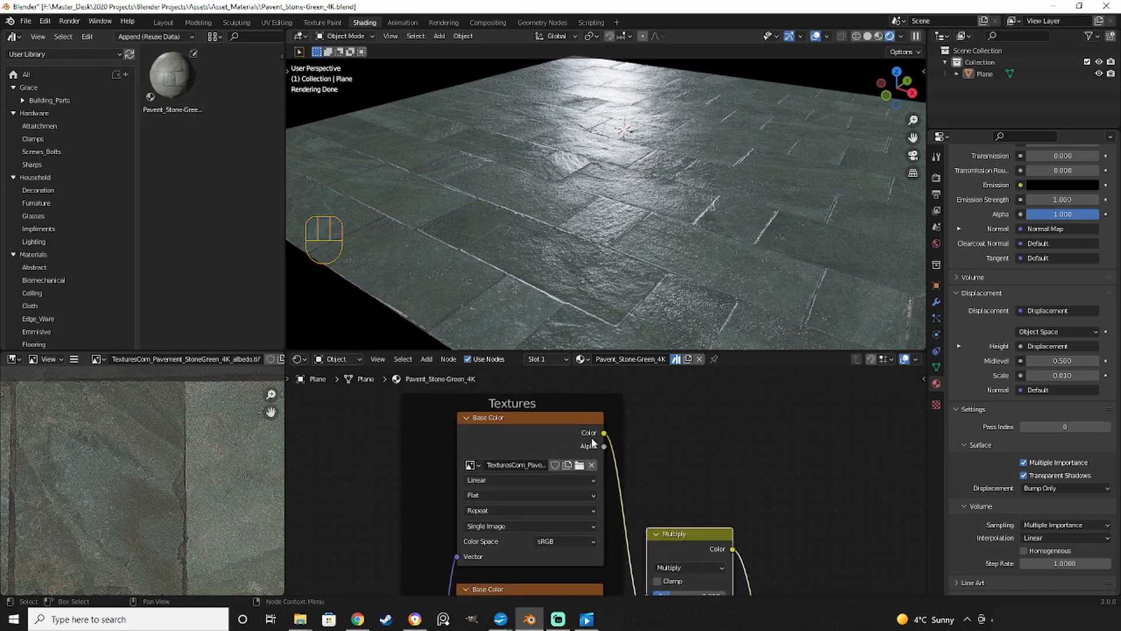
key("n")
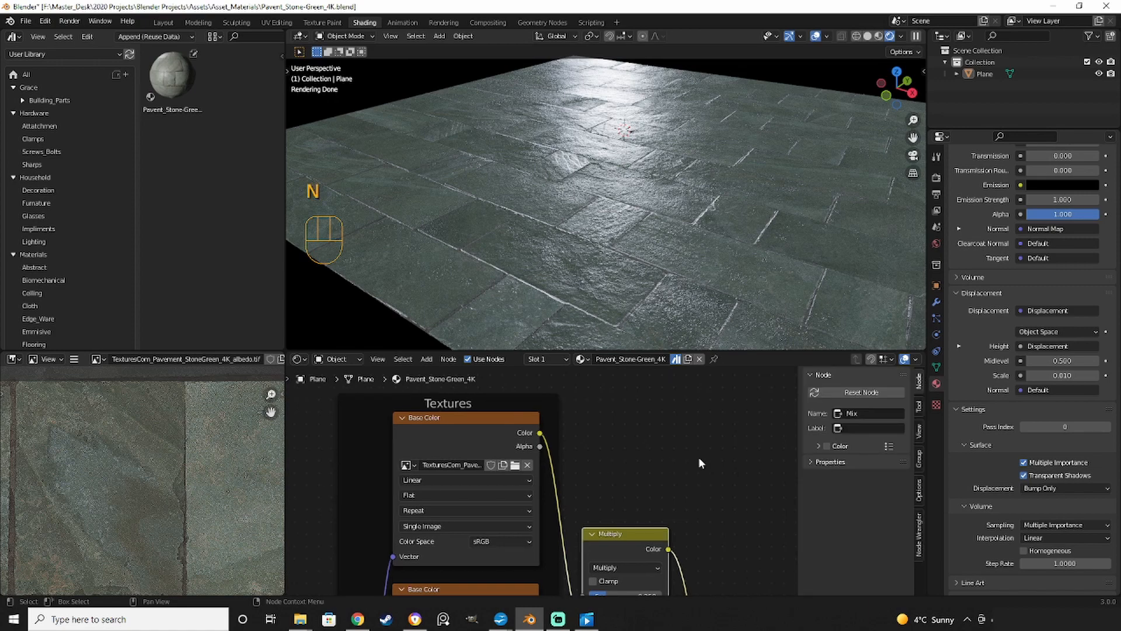
left_click(461, 432)
left_click(869, 427)
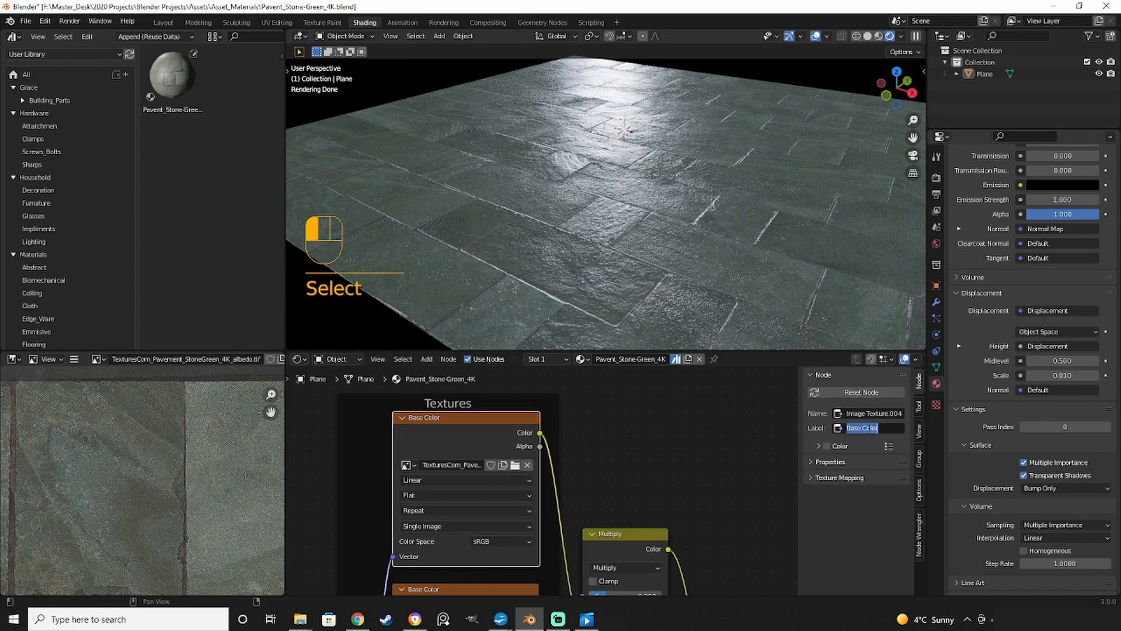
key("shift")
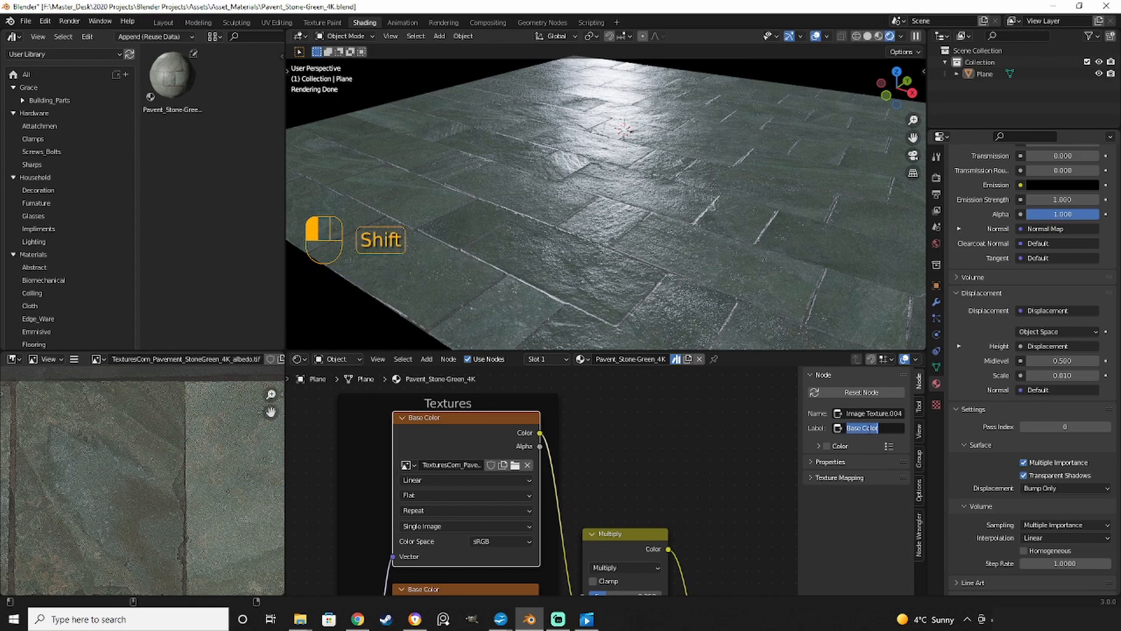
type("AO")
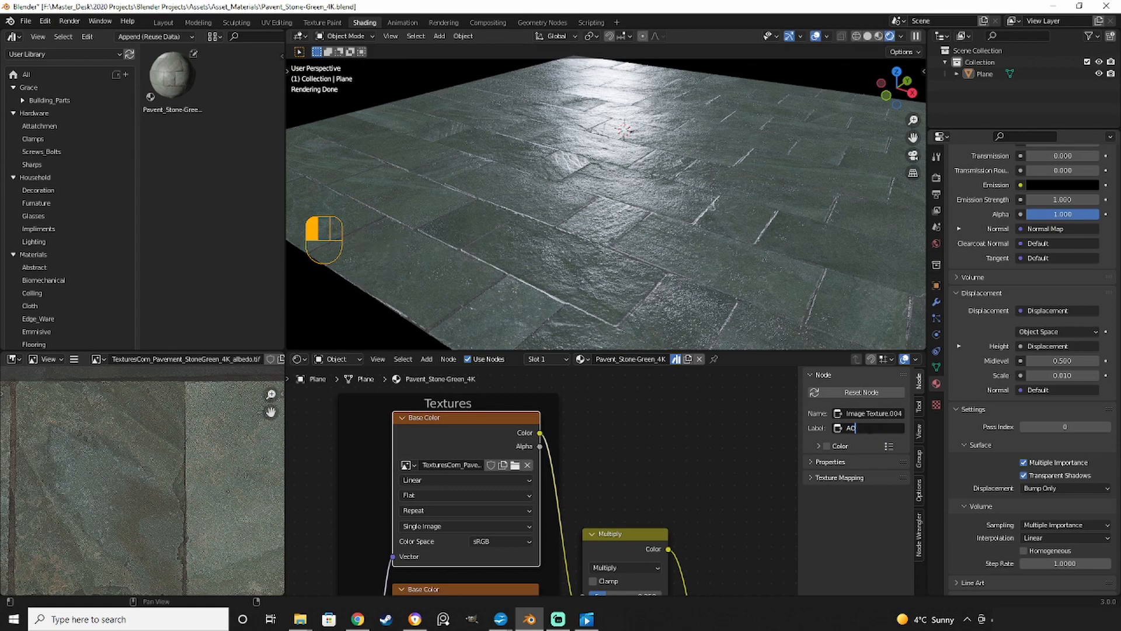
key("Return")
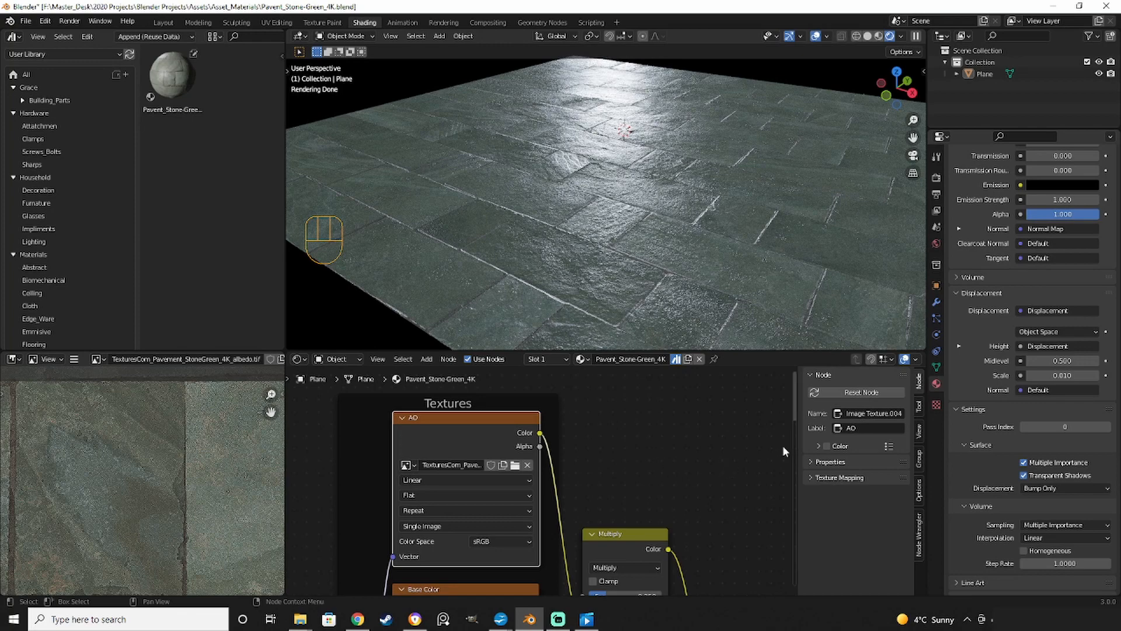
key("n")
scroll(729, 444, "down", 3)
scroll(734, 500, "down", 2)
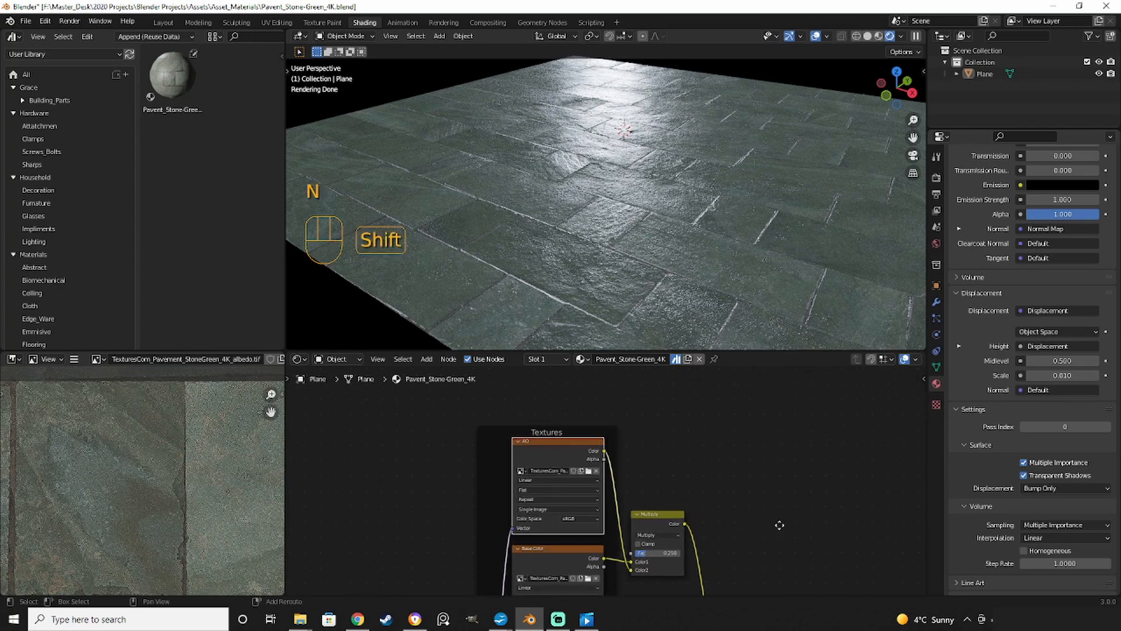
middle_click_drag(778, 525, 676, 440, "shift")
middle_click_drag(625, 408, 675, 464, "shift")
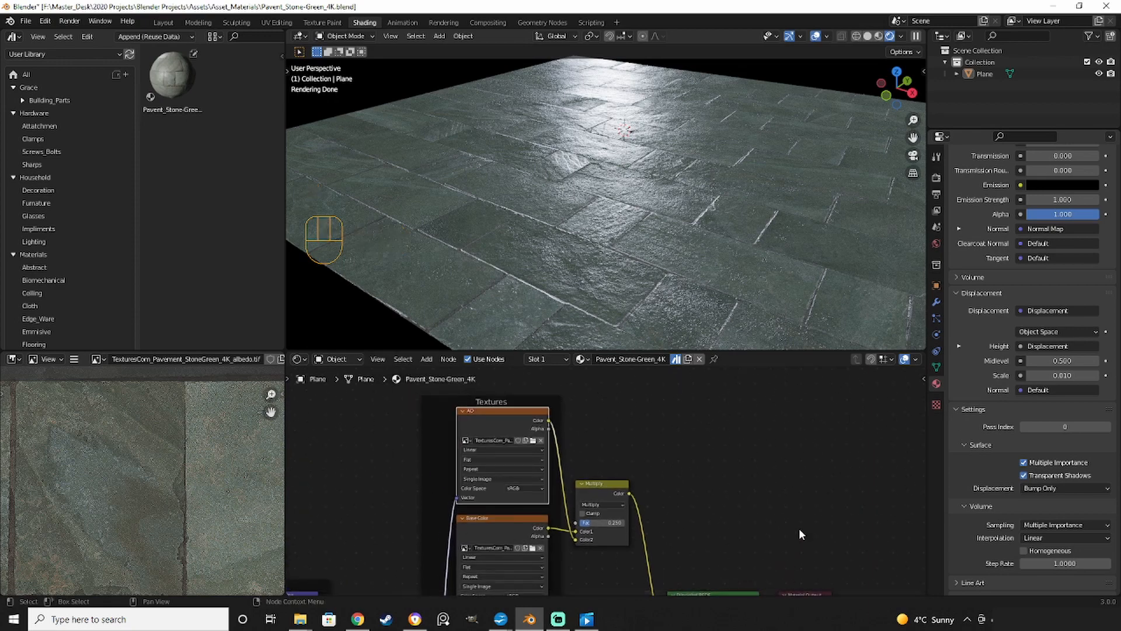
middle_click_drag(800, 533, 703, 412, "shift")
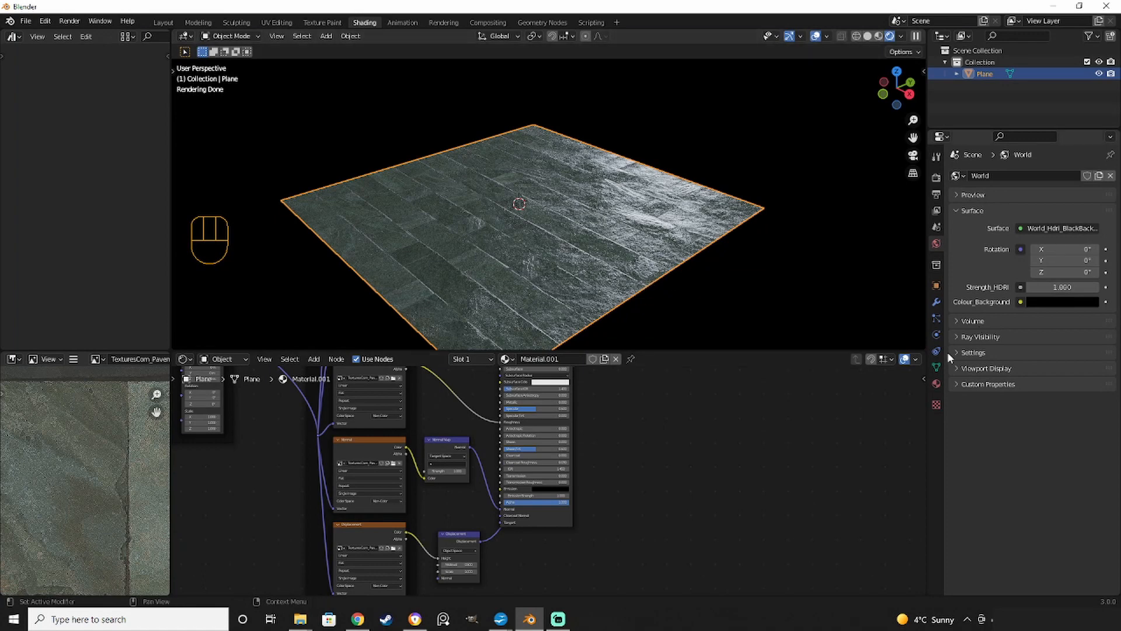
Set the plane material's surface displacement method to Displacement and Bump in its settings.
left_click(936, 385)
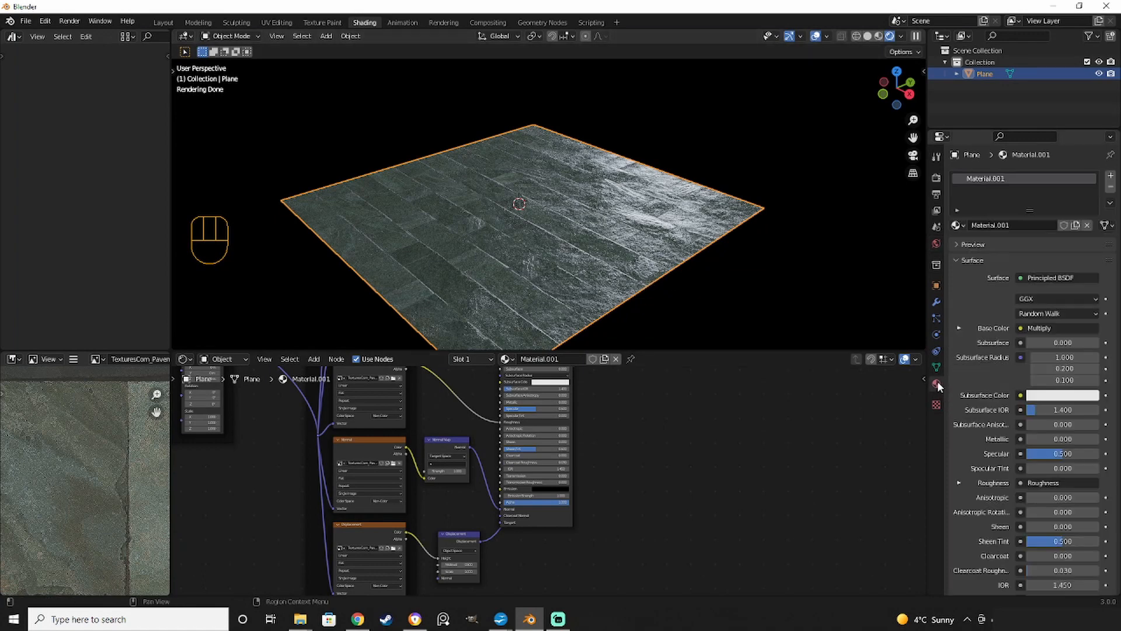
scroll(994, 380, "down", 13)
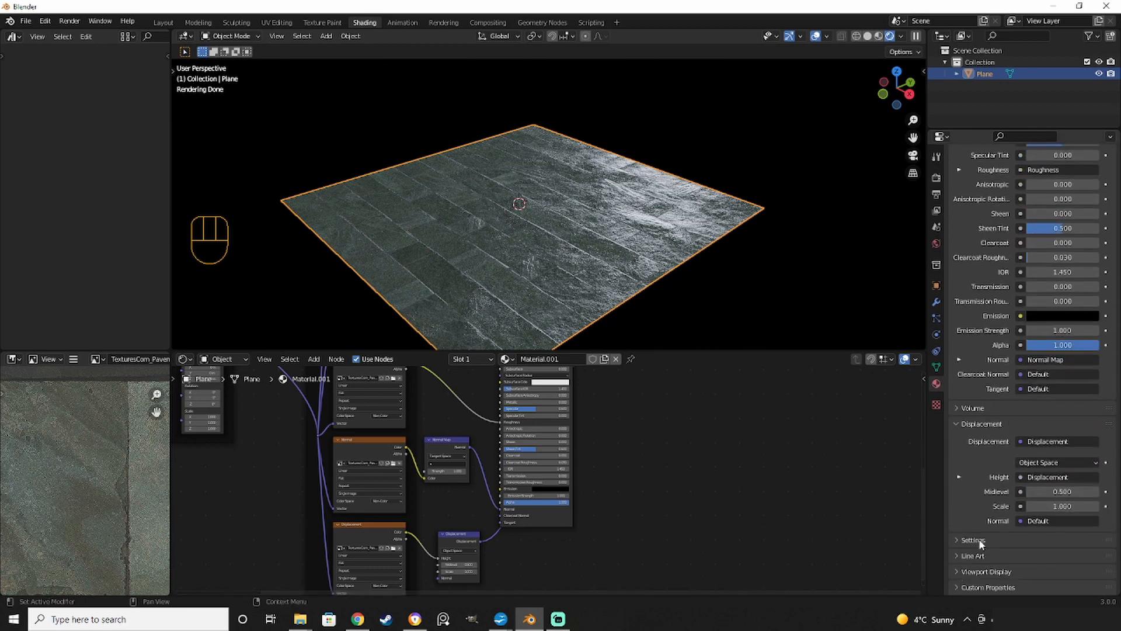
left_click(1014, 539)
scroll(1015, 537, "down", 6)
scroll(1029, 527, "down", 1)
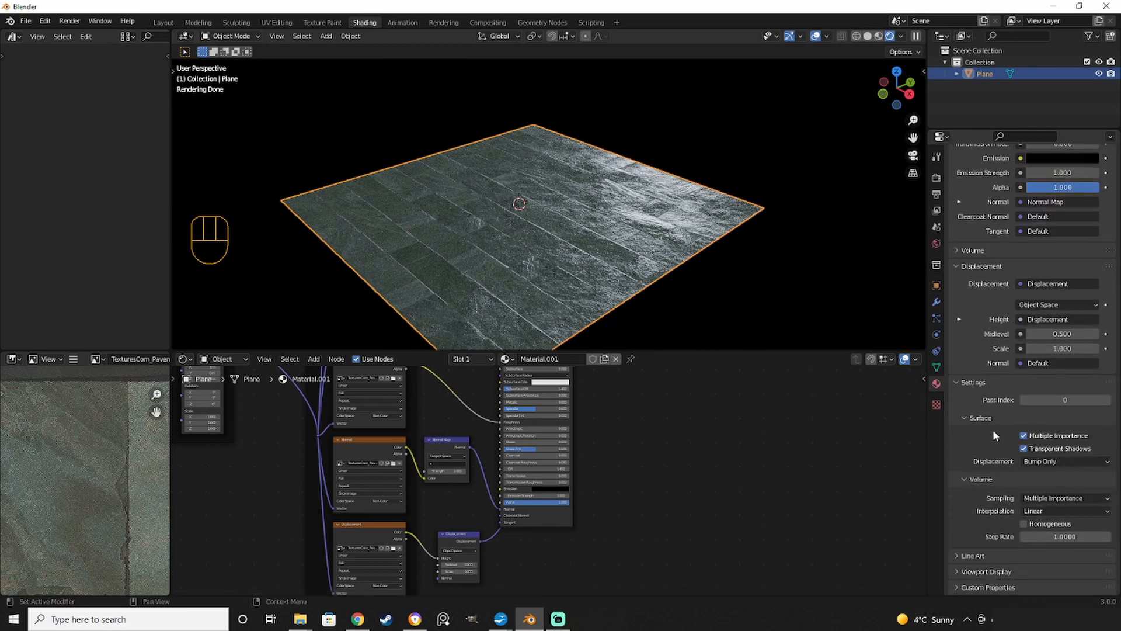
left_click(1058, 462)
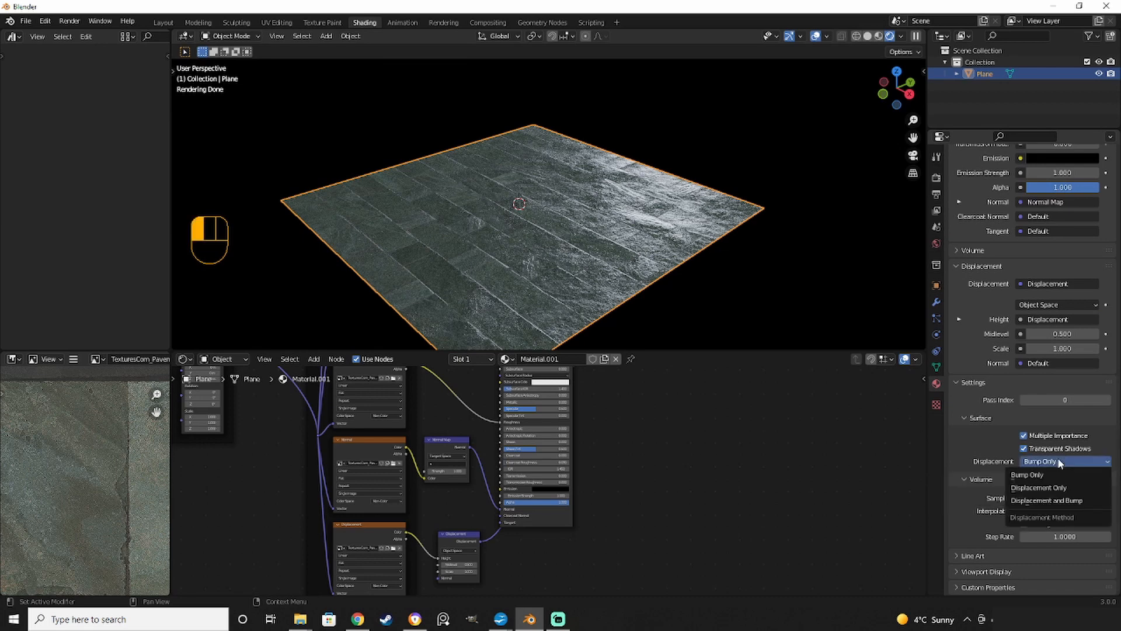
left_click(1048, 501)
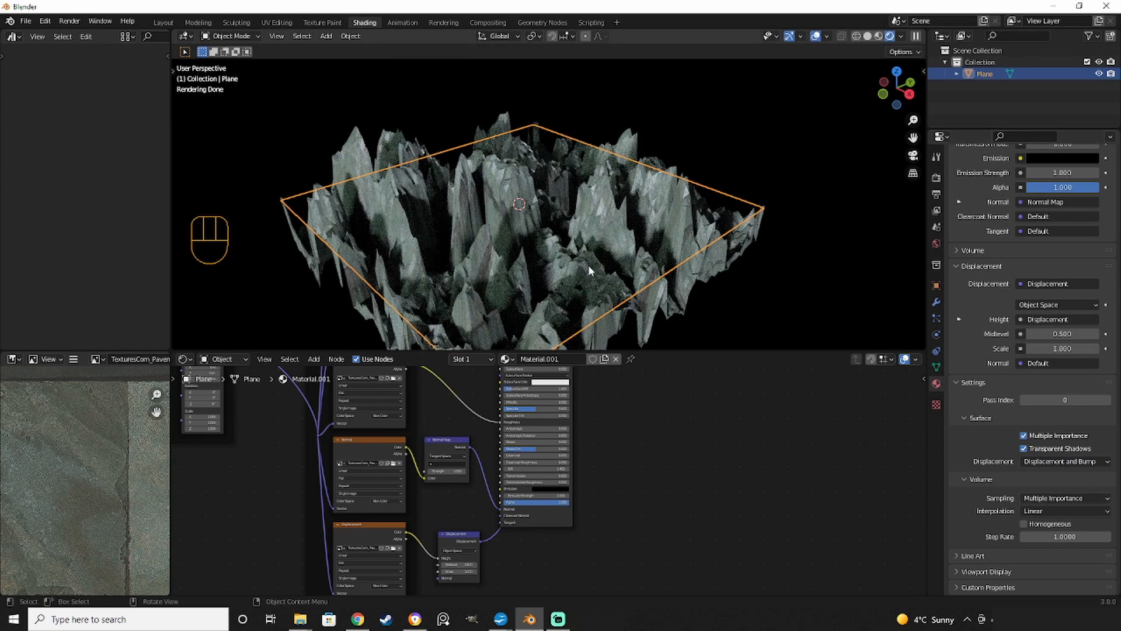
Set the Displacement node's scale to 0.1.
middle_click_drag(587, 265, 635, 202, "shift")
scroll(615, 542, "up", 2)
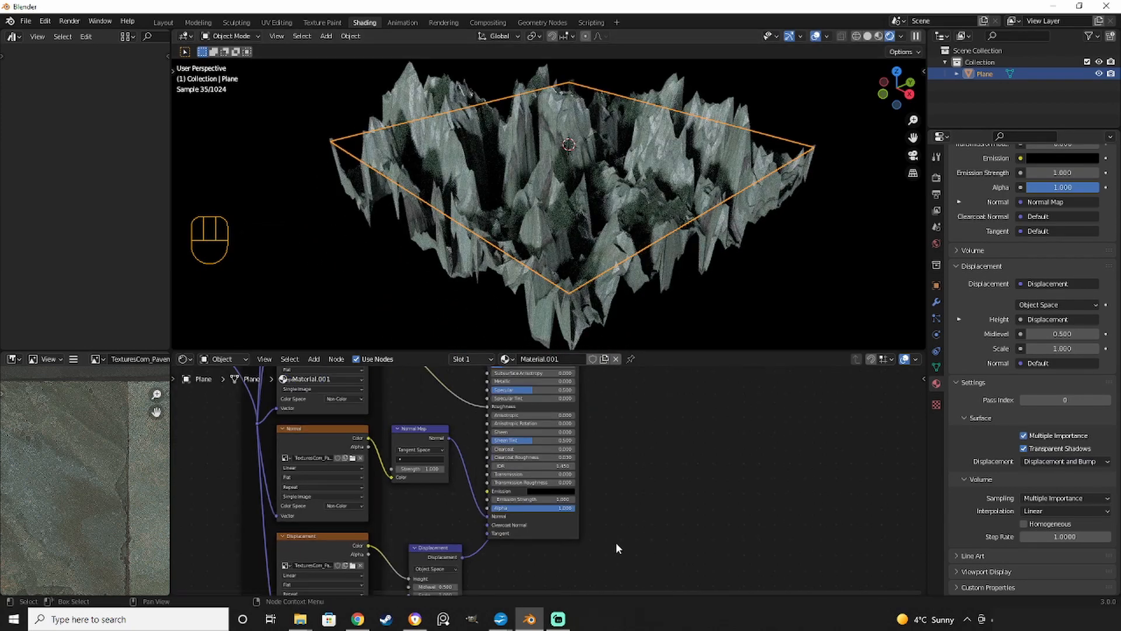
middle_click_drag(615, 542, 728, 456, "shift")
scroll(638, 498, "up", 4)
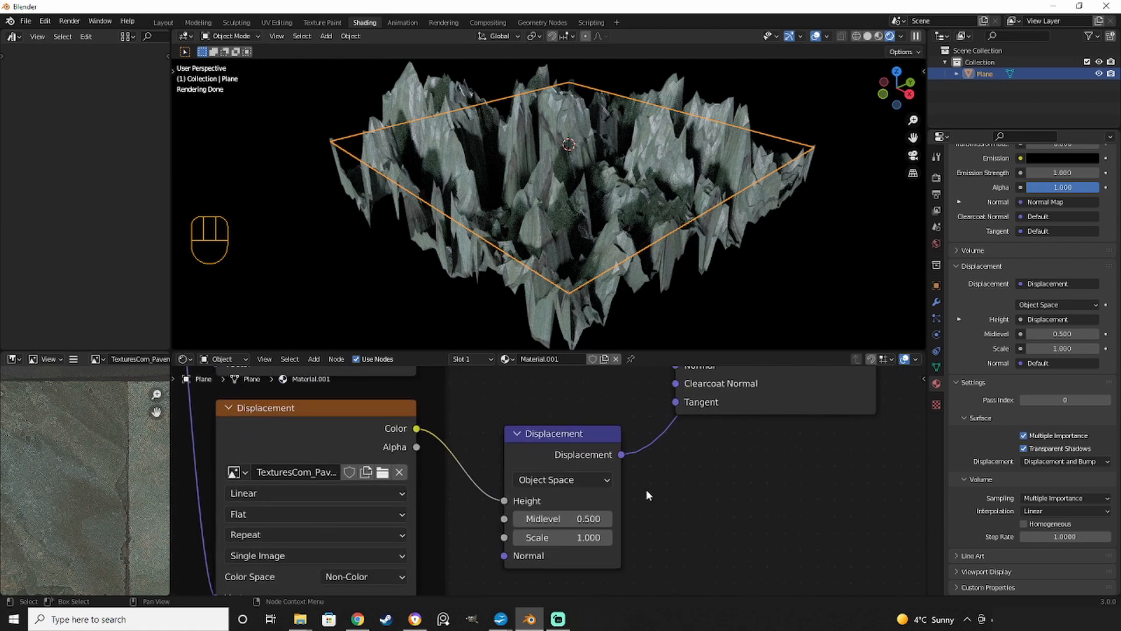
left_click(542, 435)
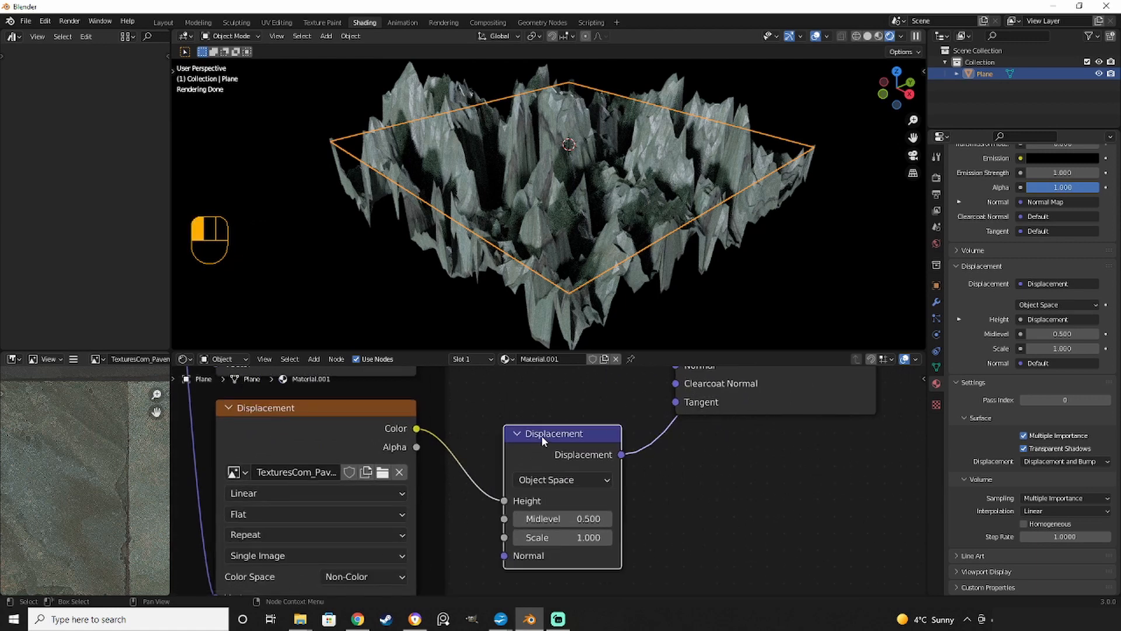
left_click(586, 536)
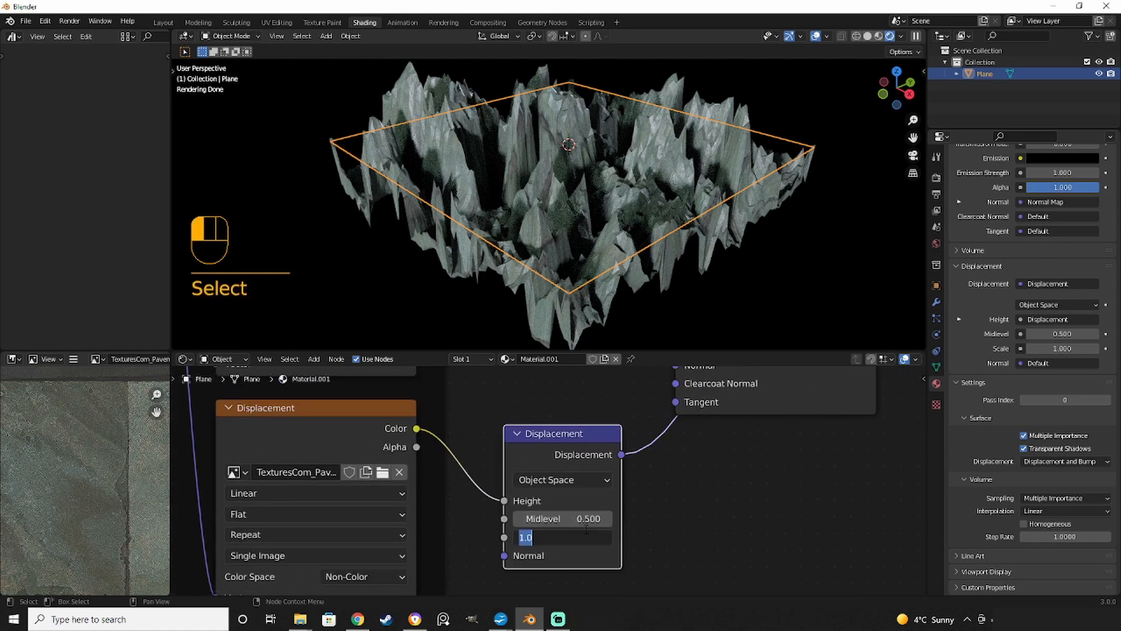
type(".1")
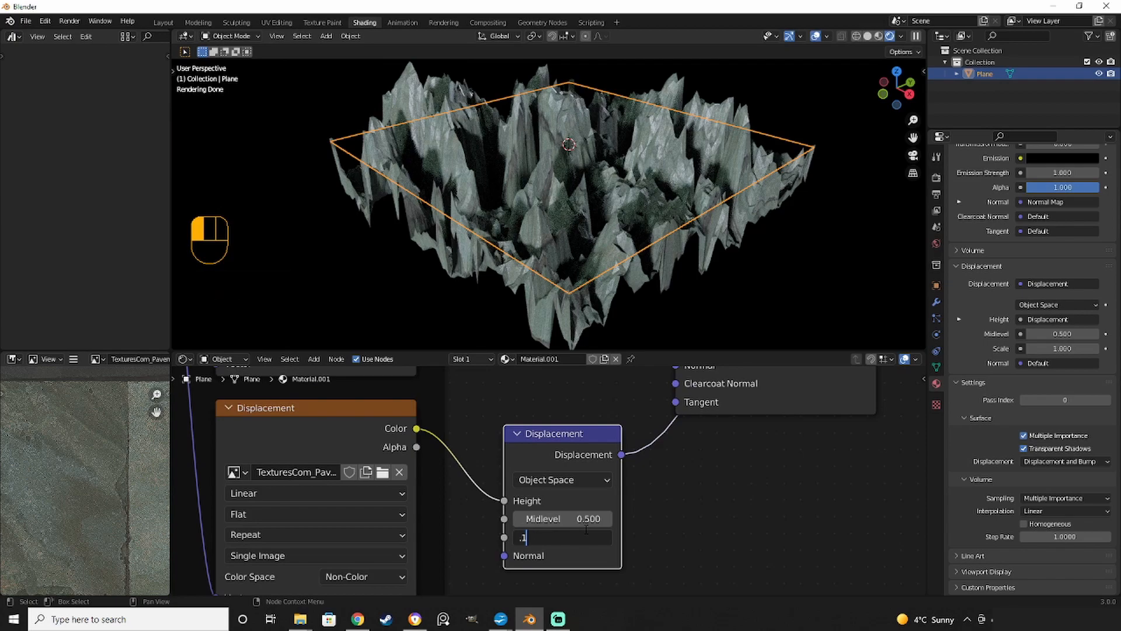
key("Return")
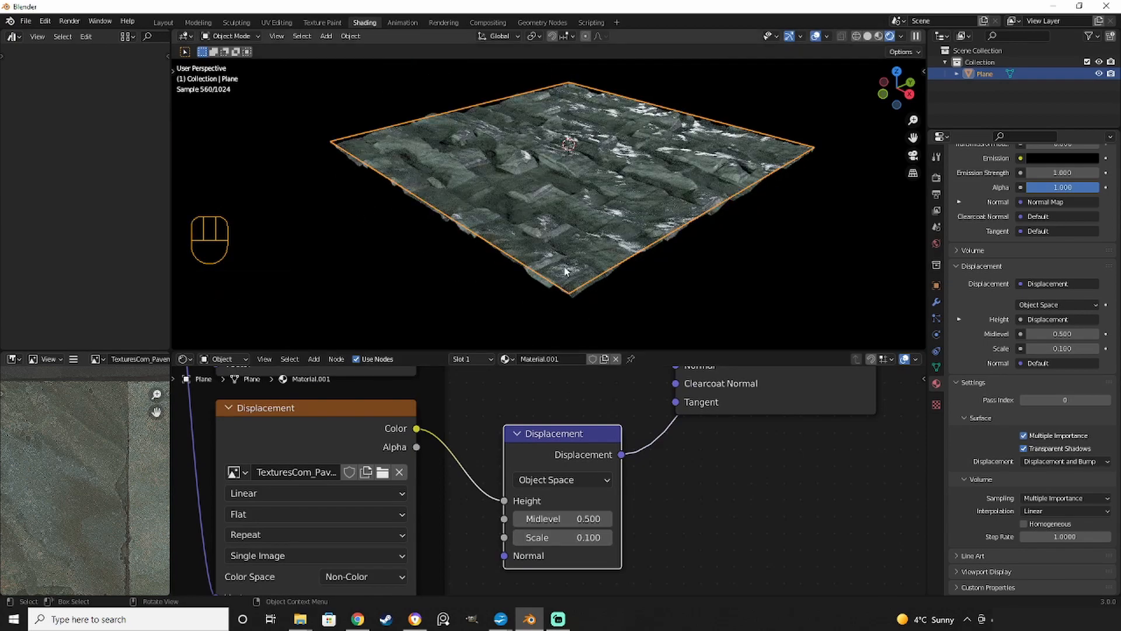
Fine-tune the Displacement node's scale to 0.010 and inspect the relief on the pavement surface.
scroll(563, 251, "up", 3)
middle_click_drag(562, 251, 580, 315, "shift")
scroll(648, 524, "up", 2)
middle_click_drag(678, 547, 668, 524, "shift")
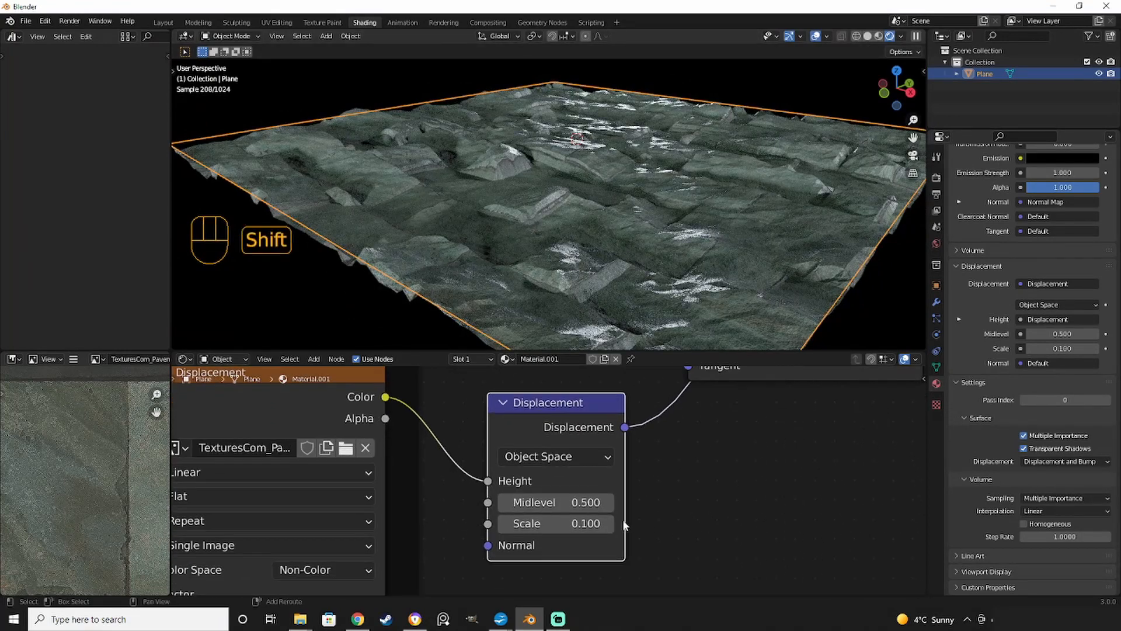
left_click_drag(594, 524, 559, 524, "shift")
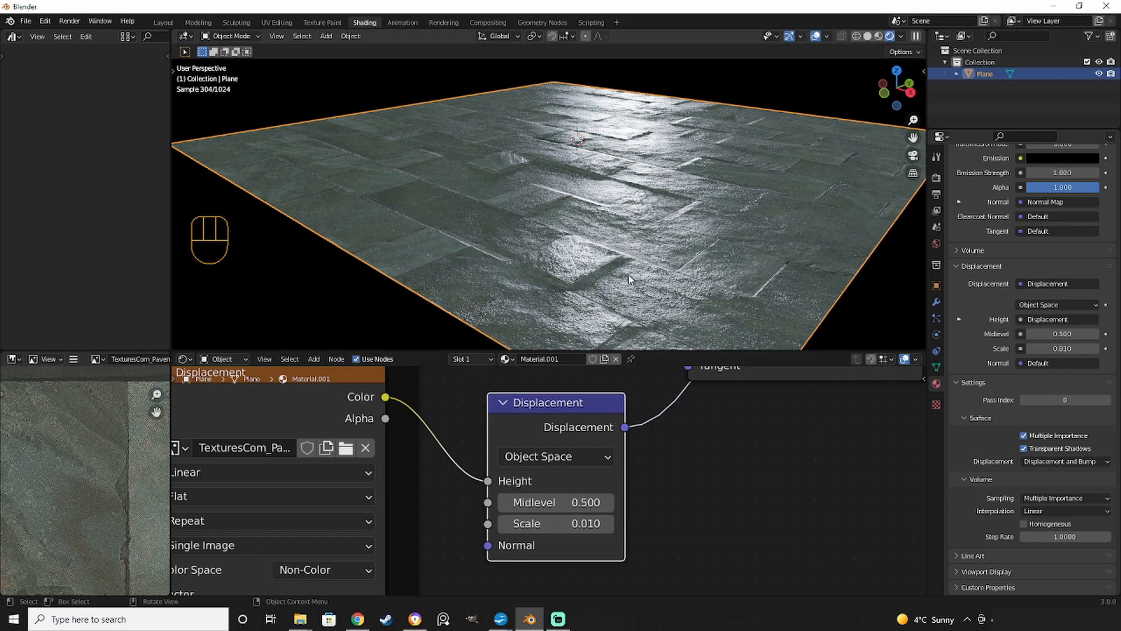
middle_click_drag(628, 275, 640, 249)
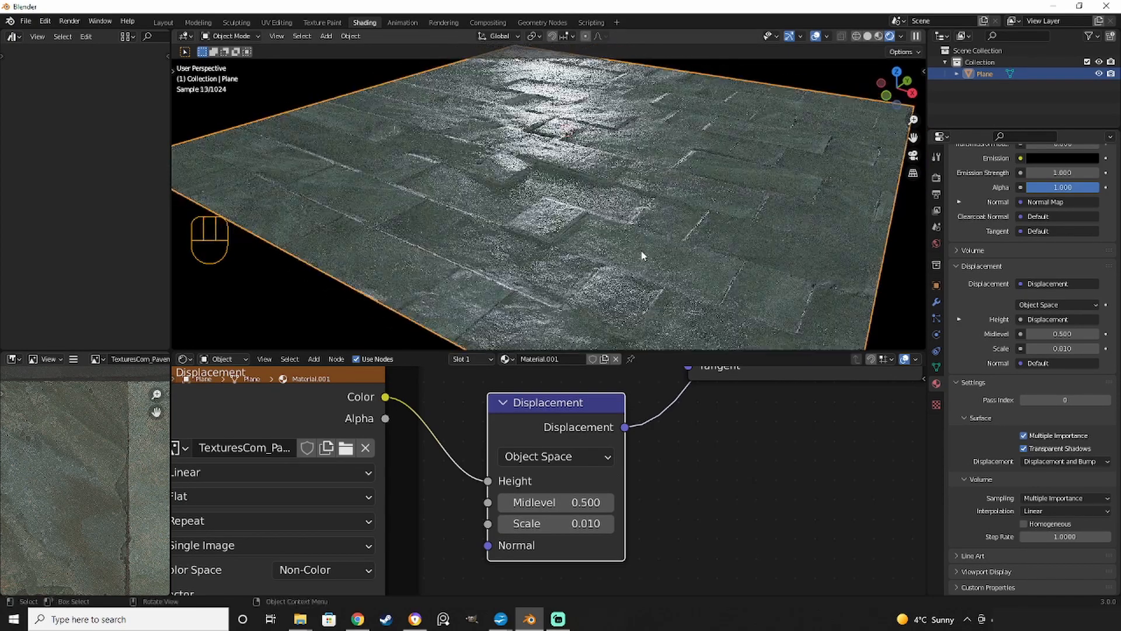
Reduce the Normal Map node's strength to 0.880 and inspect the pavement up close.
scroll(737, 461, "down", 6)
middle_click_drag(737, 451, 735, 543, "shift")
scroll(549, 499, "up", 3)
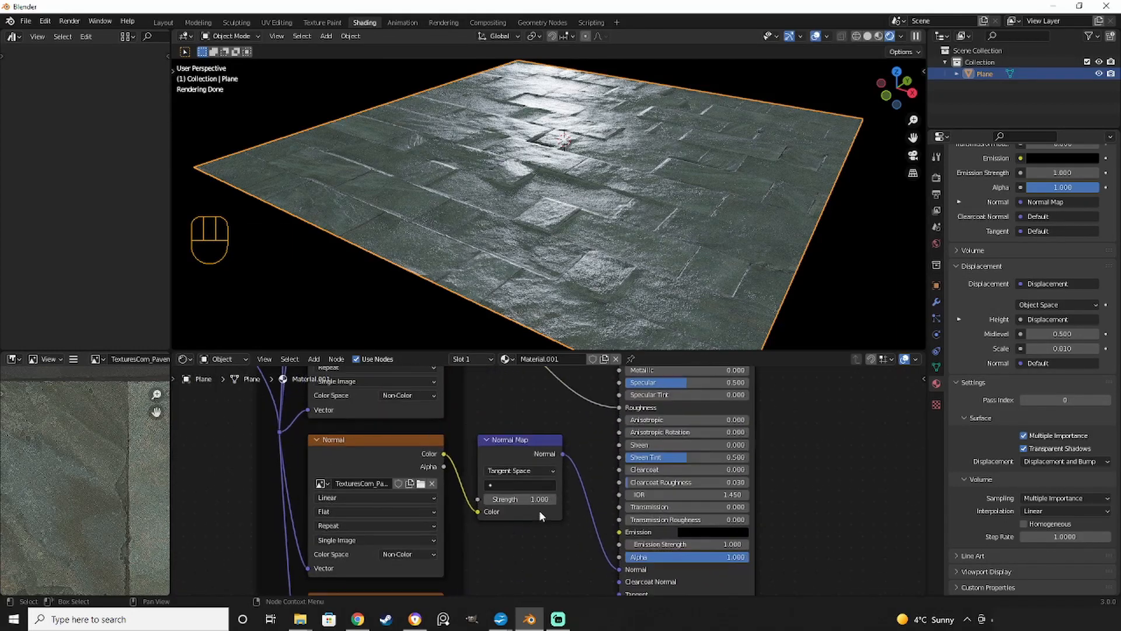
left_click_drag(526, 503, 519, 503, "shift")
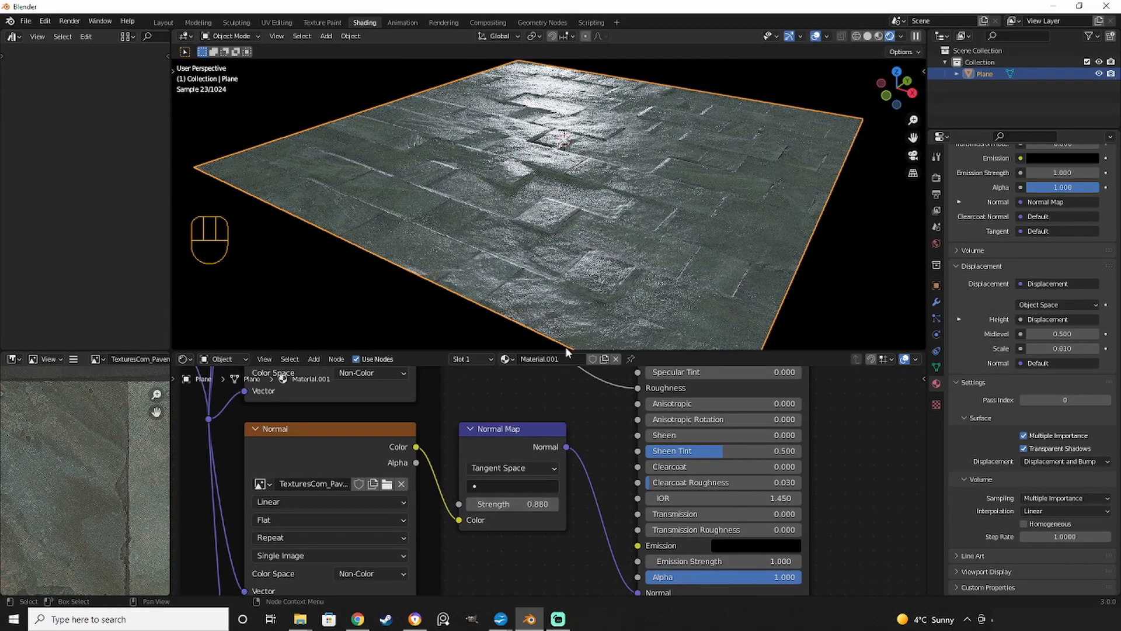
scroll(563, 327, "up", 4)
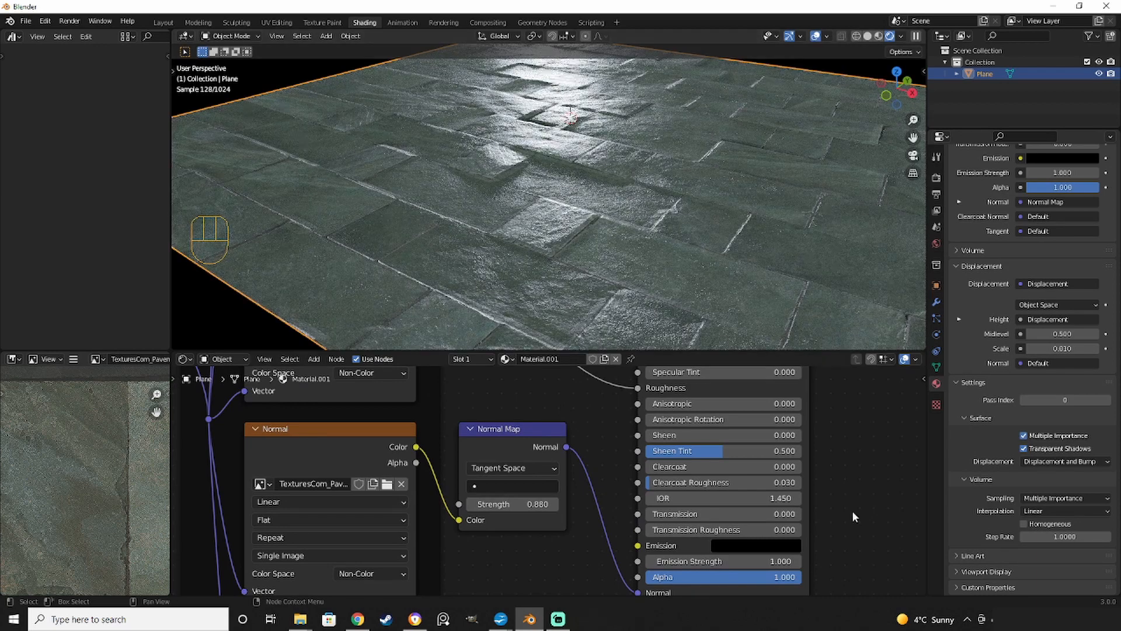
Widen the Asset Browser and Image Editor areas by moving the border they share with the viewport and node editor.
scroll(861, 456, "down", 1)
scroll(860, 456, "down", 5)
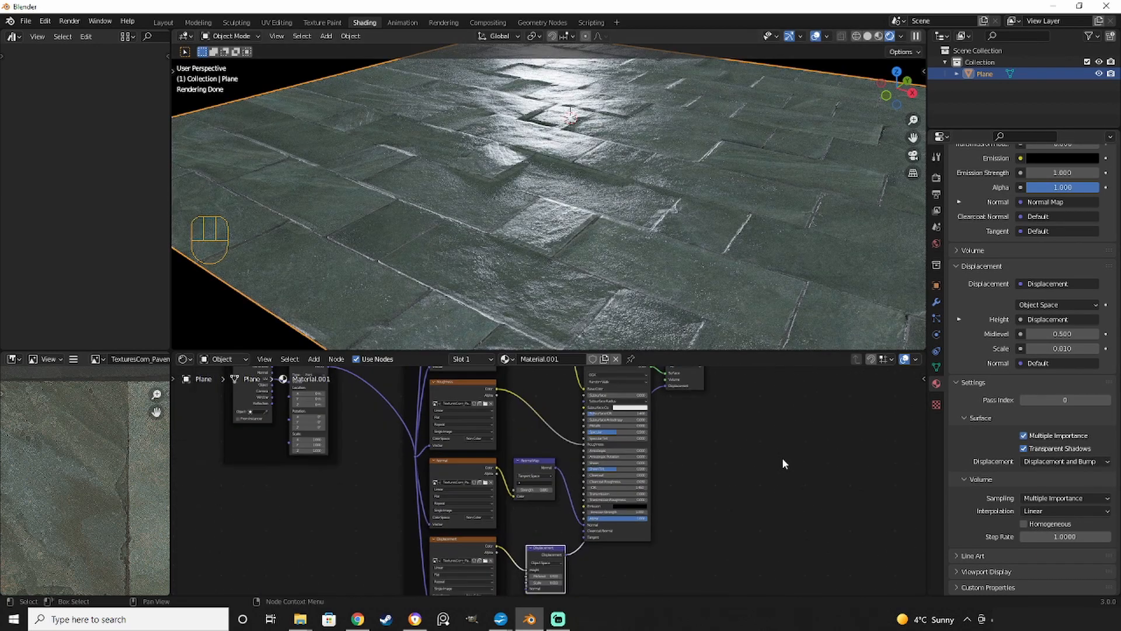
left_click(559, 360)
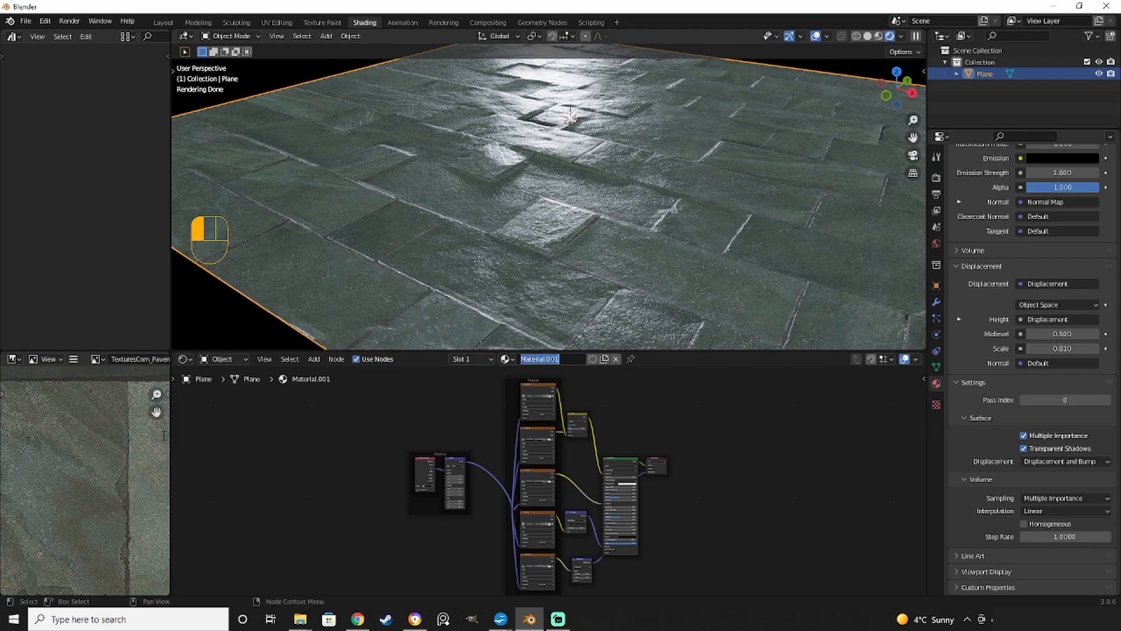
left_click(358, 410)
left_click_drag(170, 430, 284, 430)
Rename the pavement material to Pavent_Stone-Green_4K and copy that name.
left_click(616, 358)
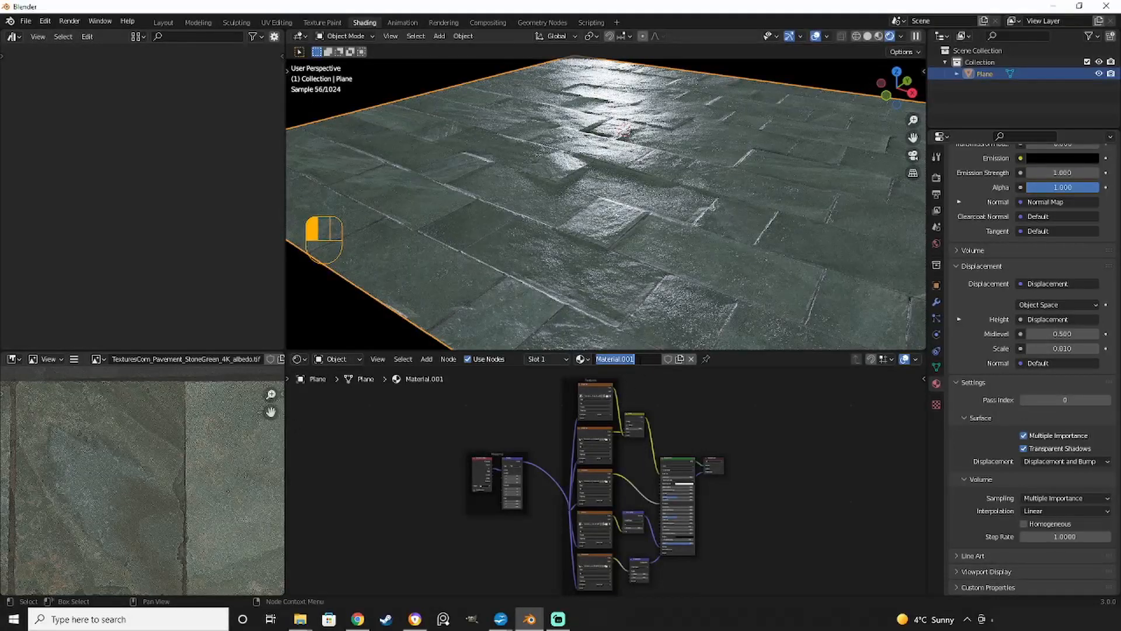
type("Pa")
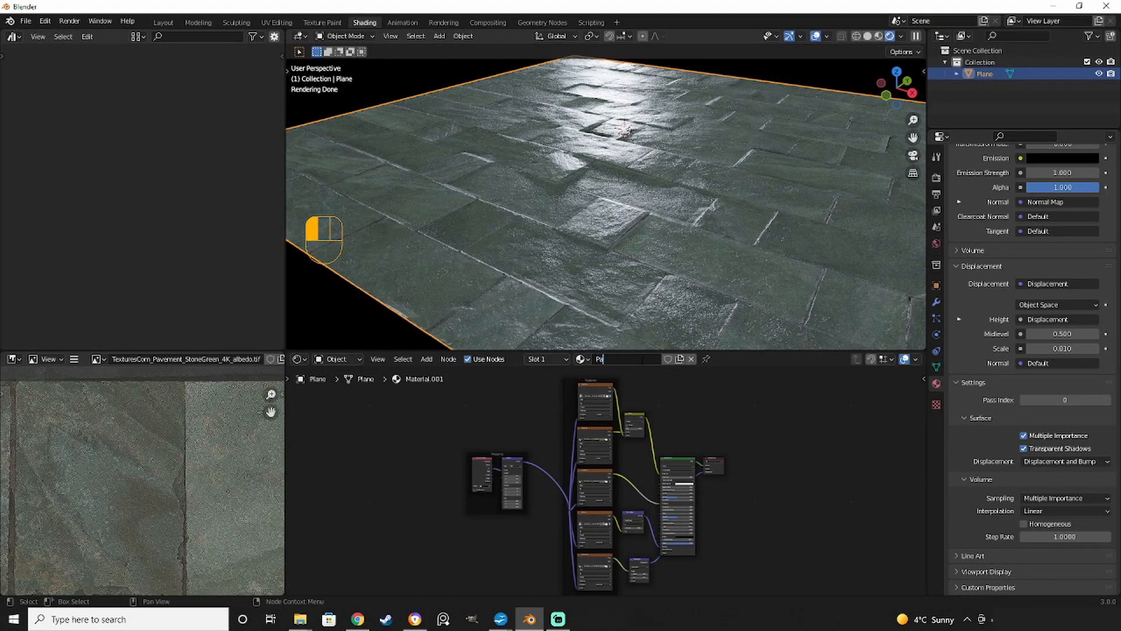
type("vent_Stone-Green_4K")
key("Return")
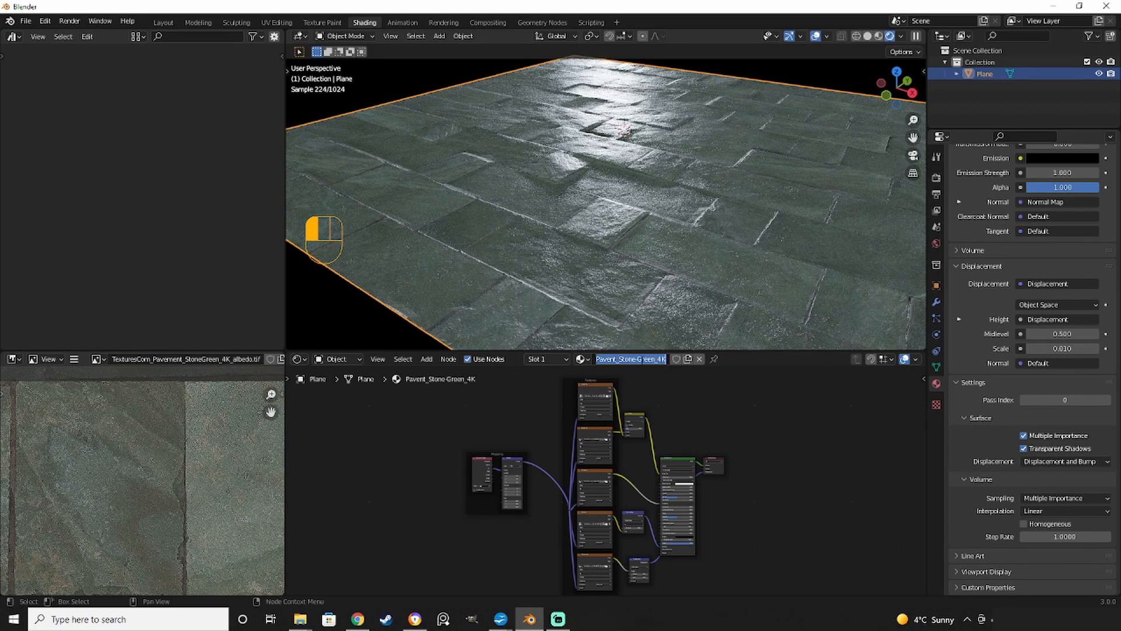
key("ctrl")
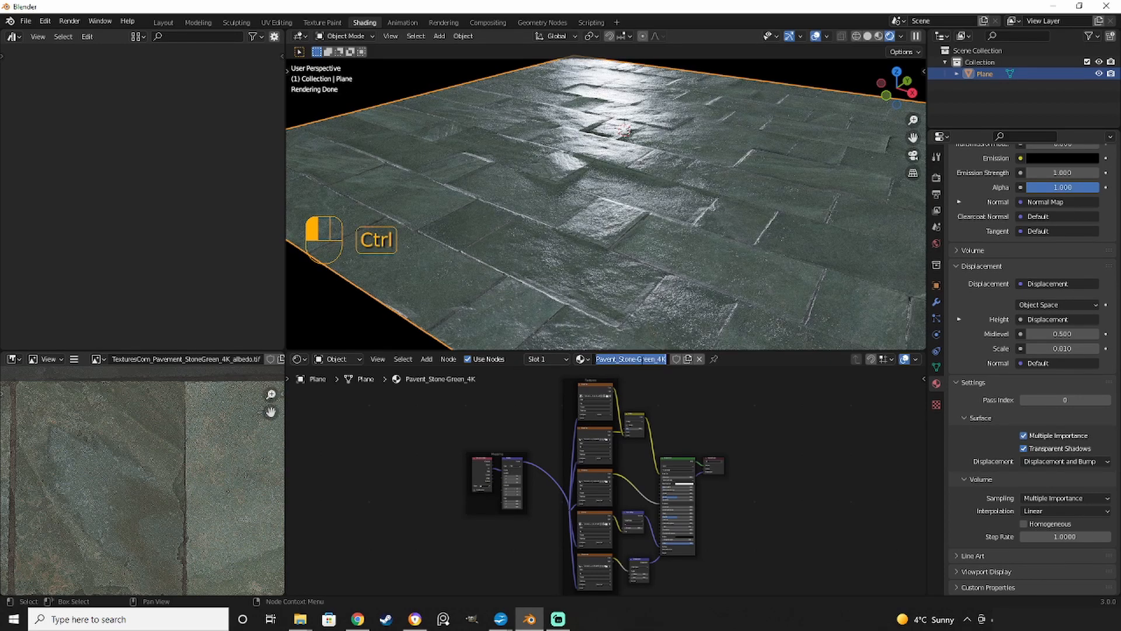
left_click(726, 400)
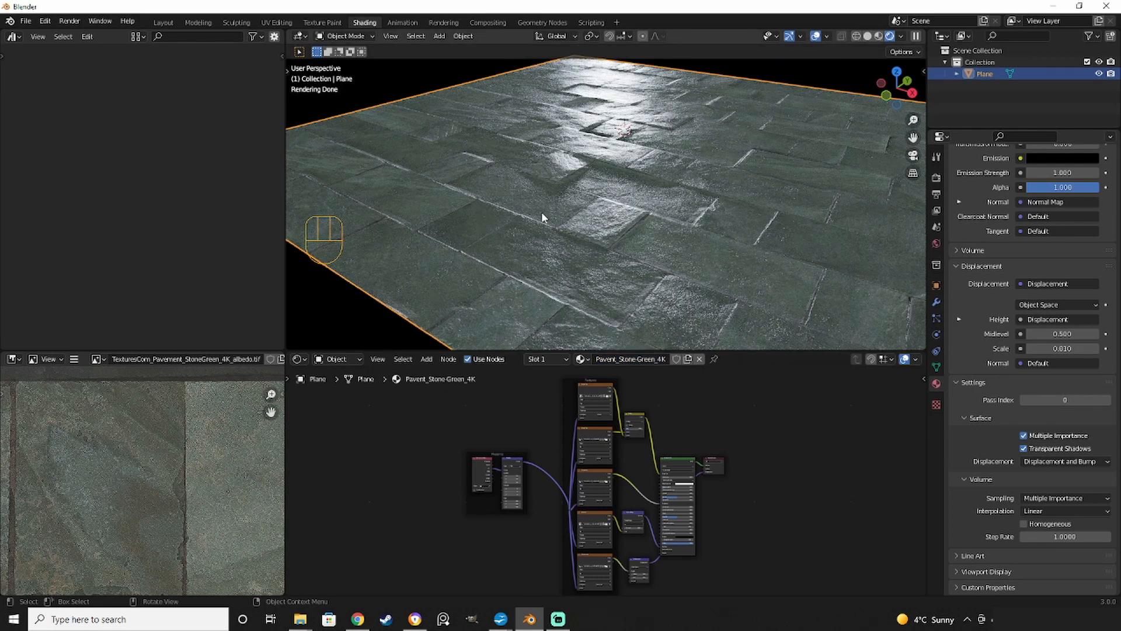
Save the file as Pavent_Stone-Green_4K in the Asset_Materials folder.
key("shift+ctrl")
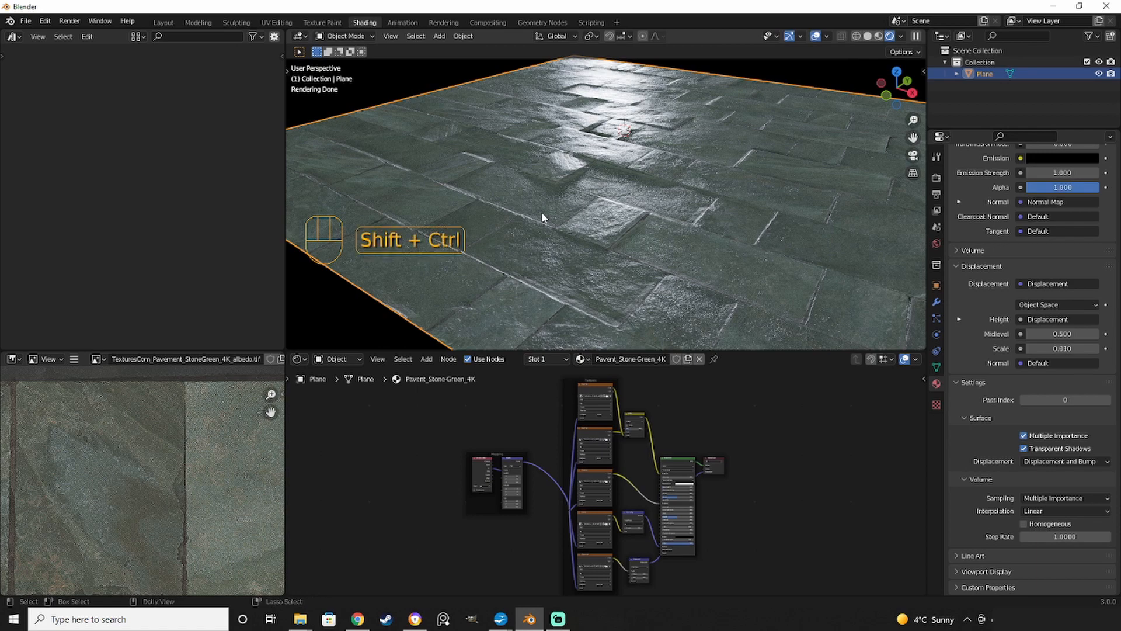
key("ctrl+shift+s")
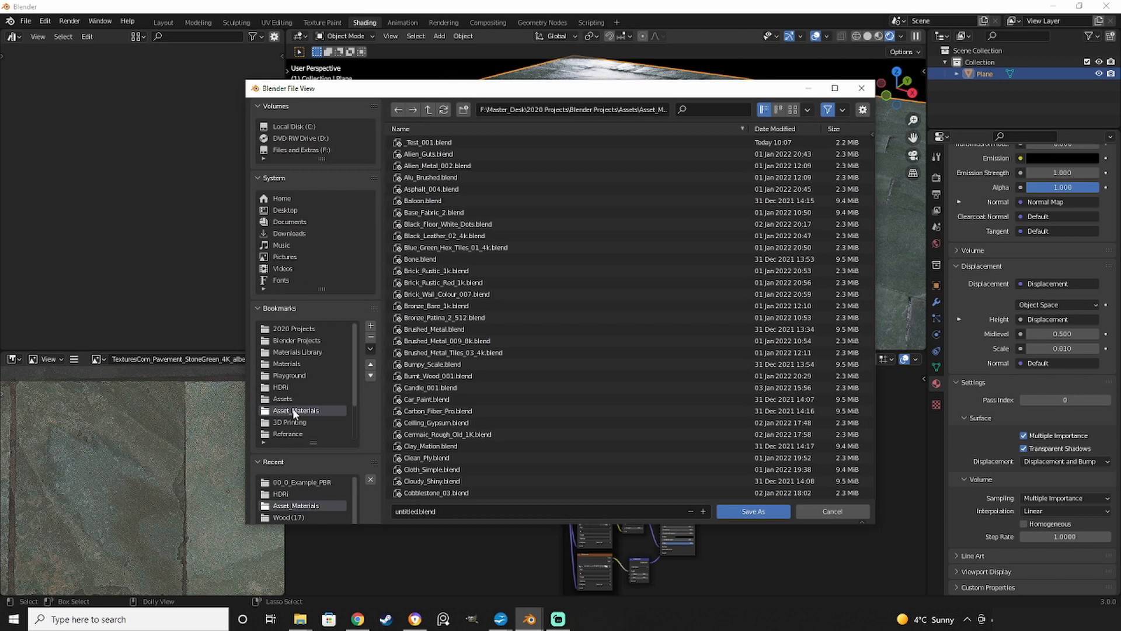
left_click(466, 512)
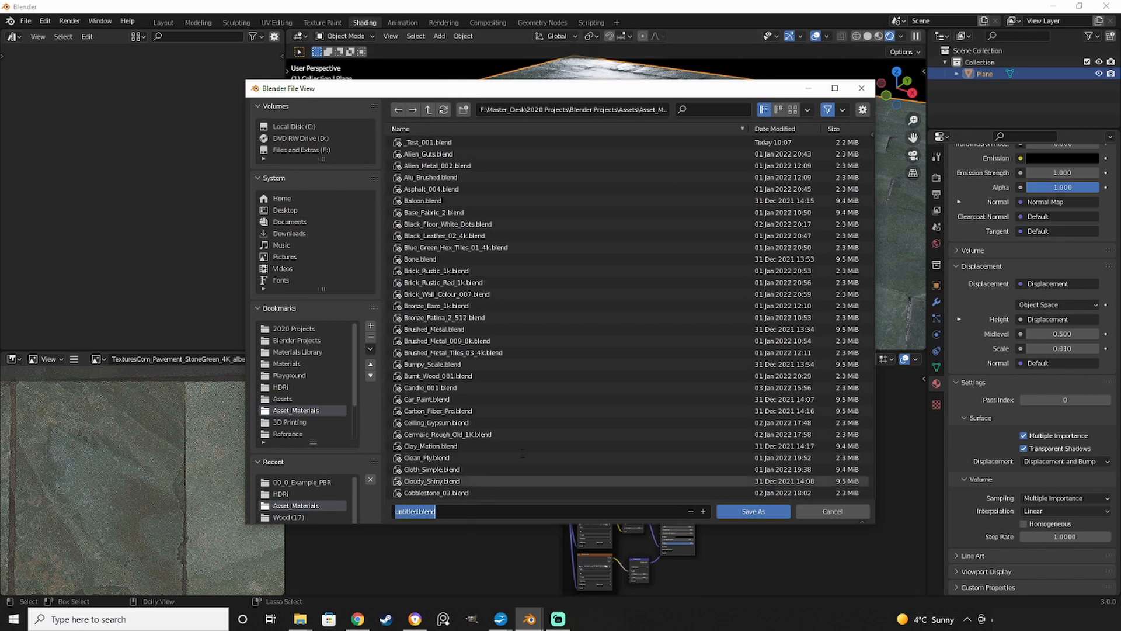
type("Pavent_Stone-Green_4K")
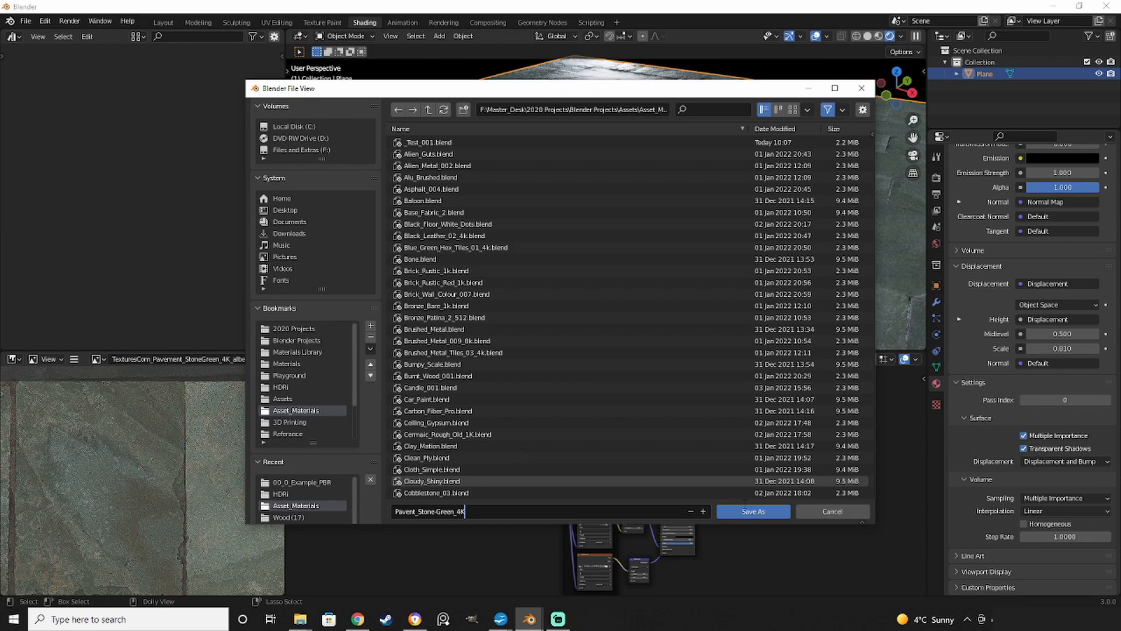
left_click(746, 512)
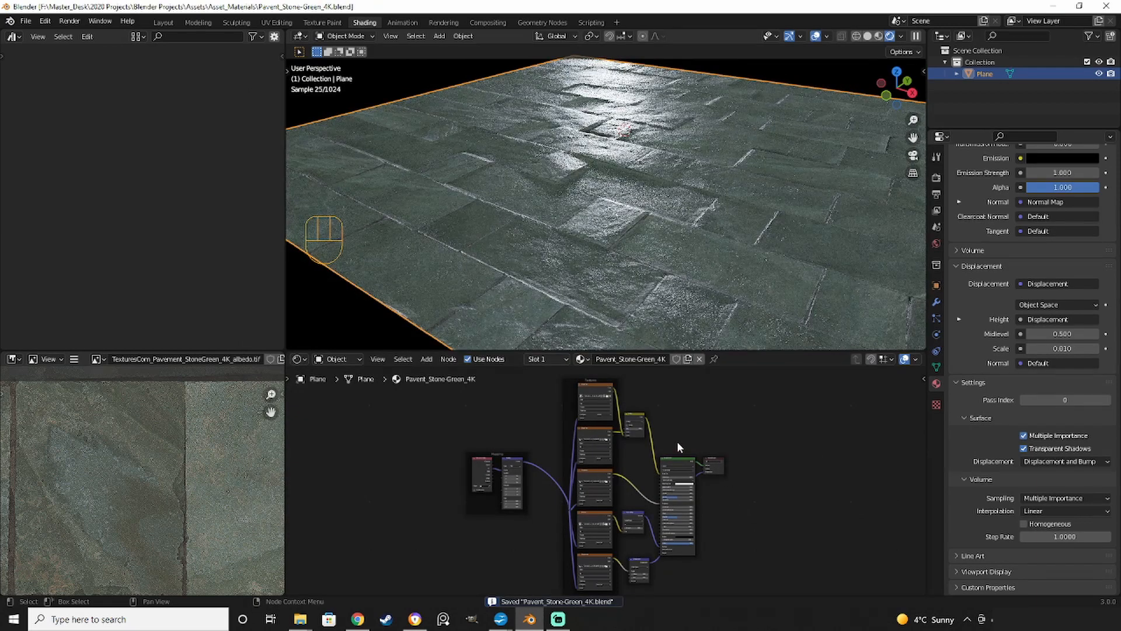
Point the User Library asset path in the preferences to the Blender Projects\Assets folder.
left_click(45, 21)
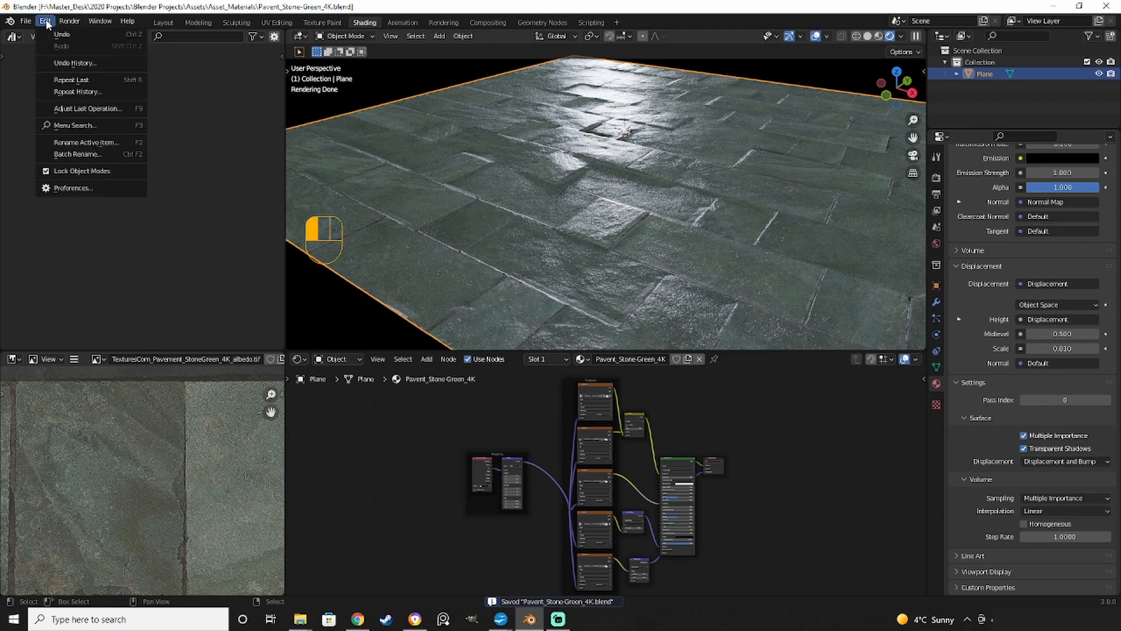
left_click(90, 186)
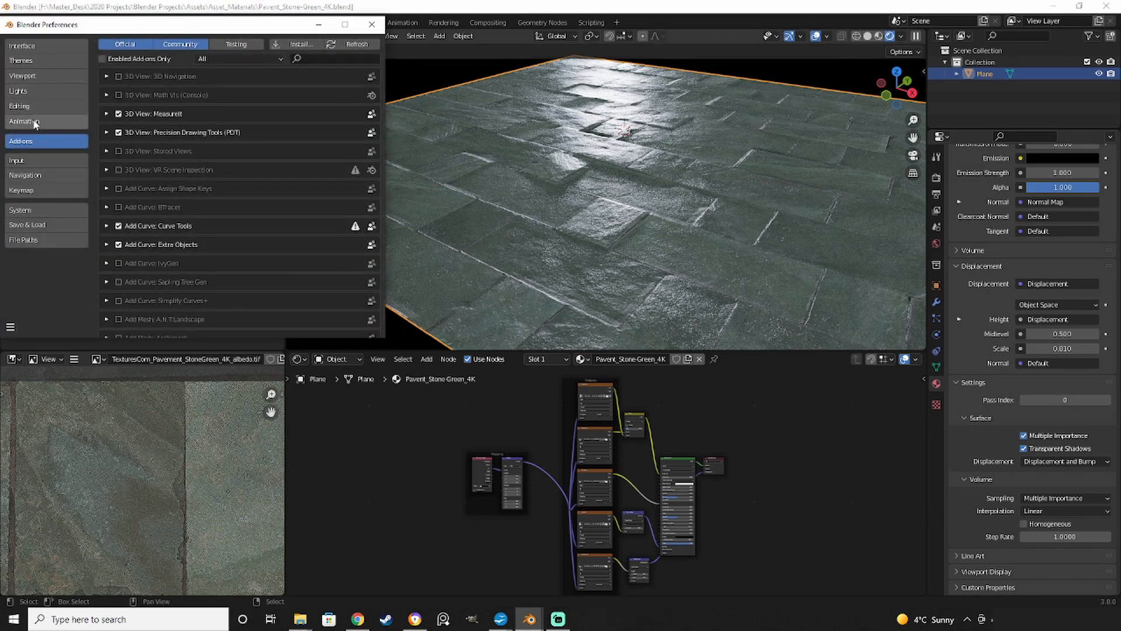
left_click(43, 240)
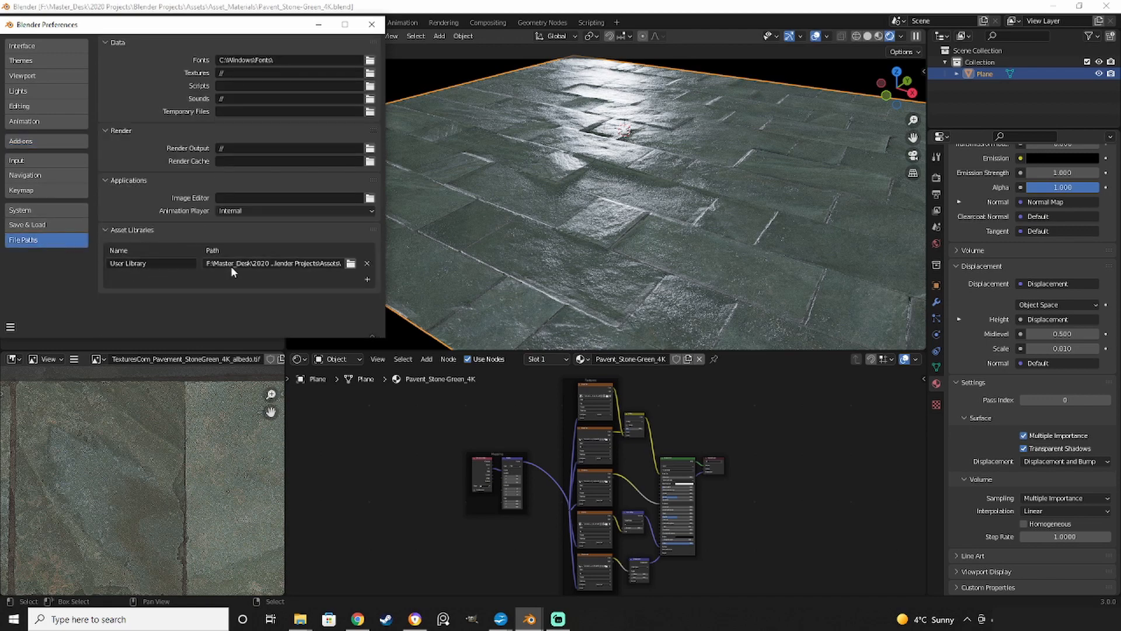
left_click(350, 263)
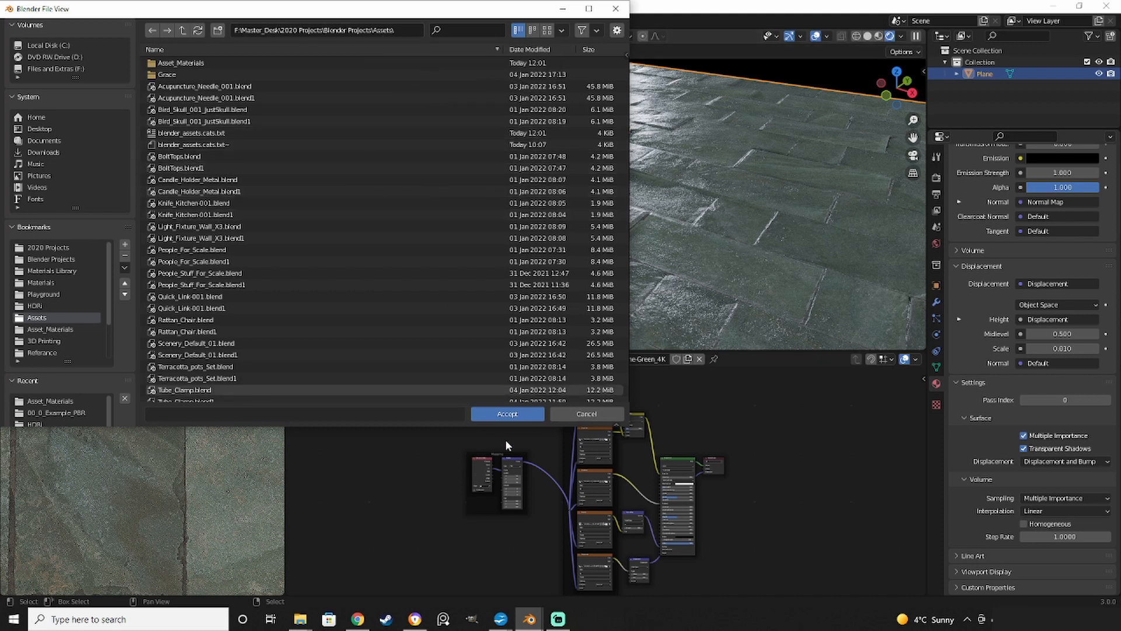
left_click(528, 414)
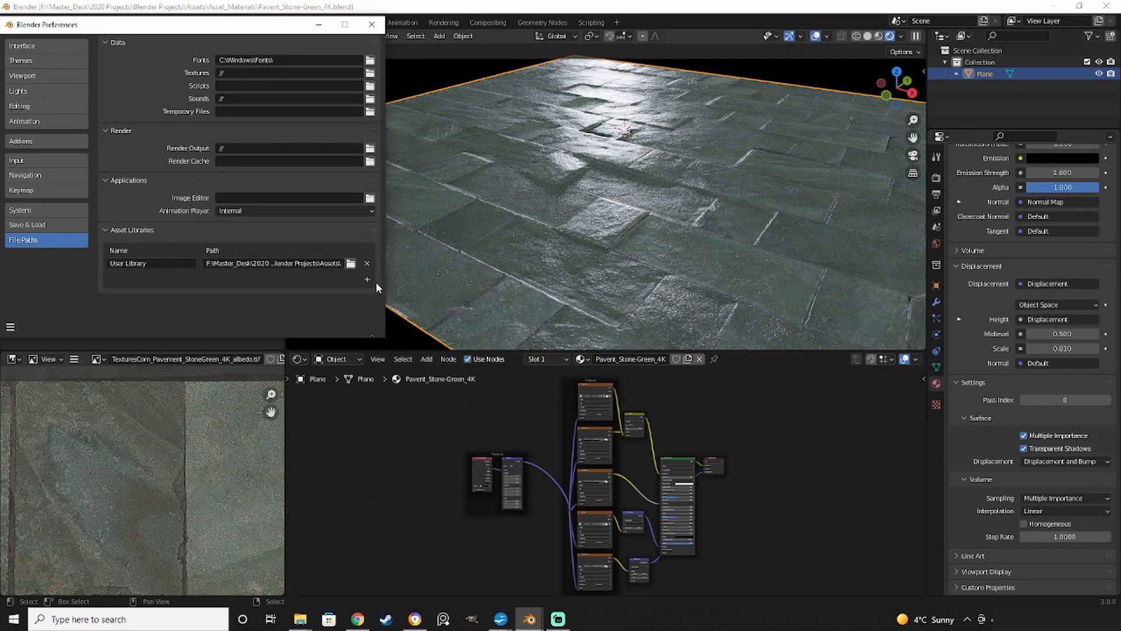
left_click(377, 26)
Mark the Pavent_Stone-Green_4K material as an asset.
scroll(1027, 321, "up", 15)
scroll(1026, 321, "up", 5)
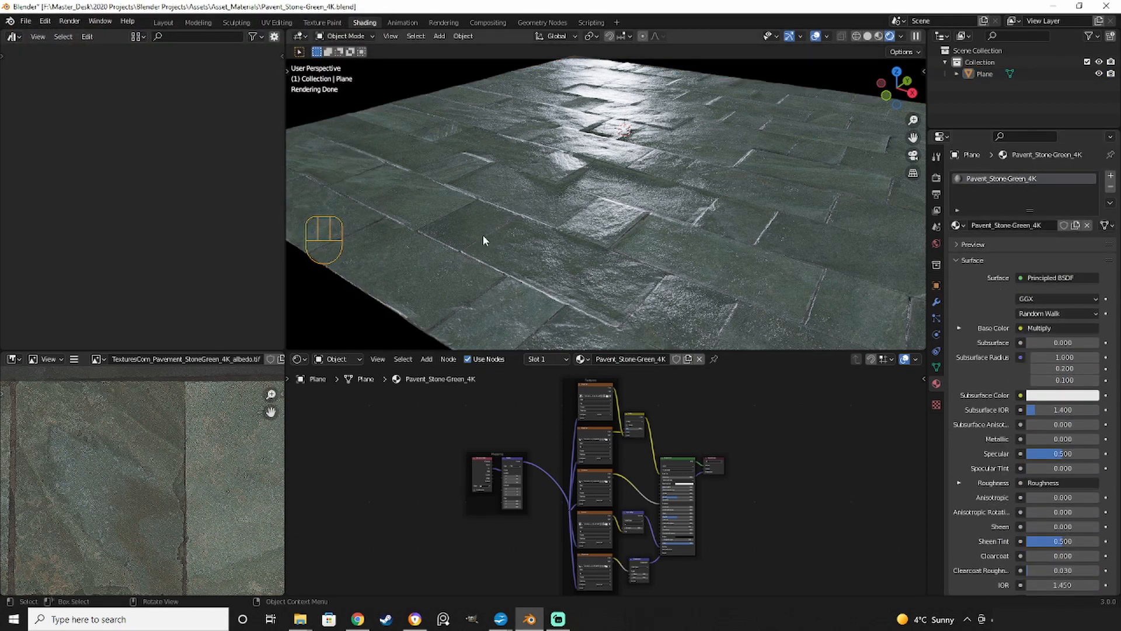
right_click(1025, 181)
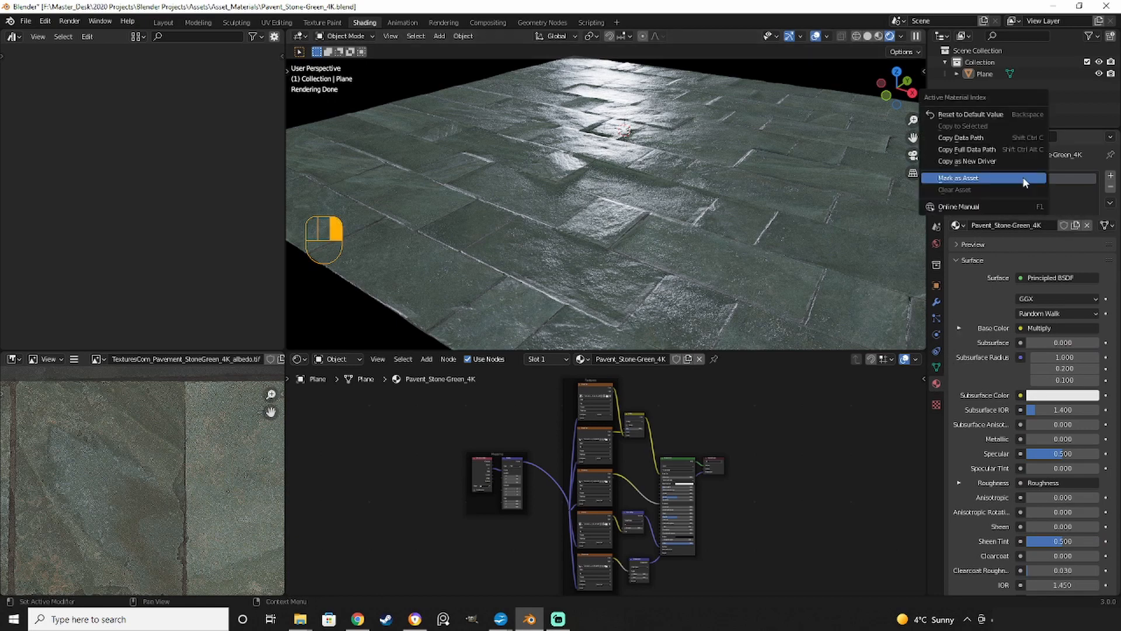
left_click(971, 179)
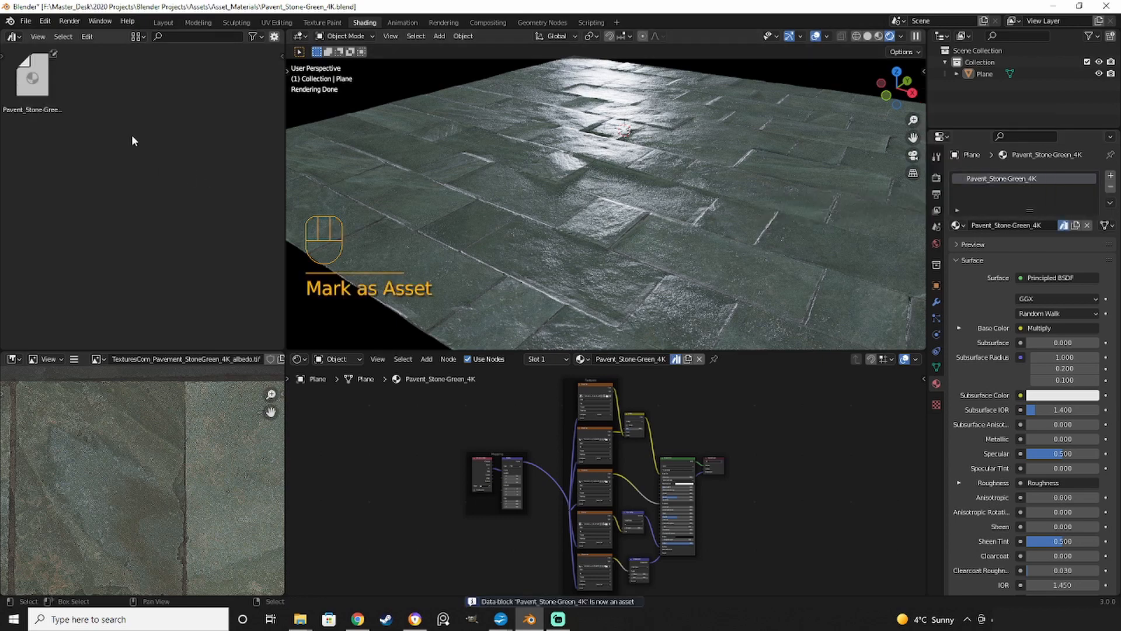
Show the Asset Browser with User Library as its source and look through the library's catalogs.
left_click(14, 38)
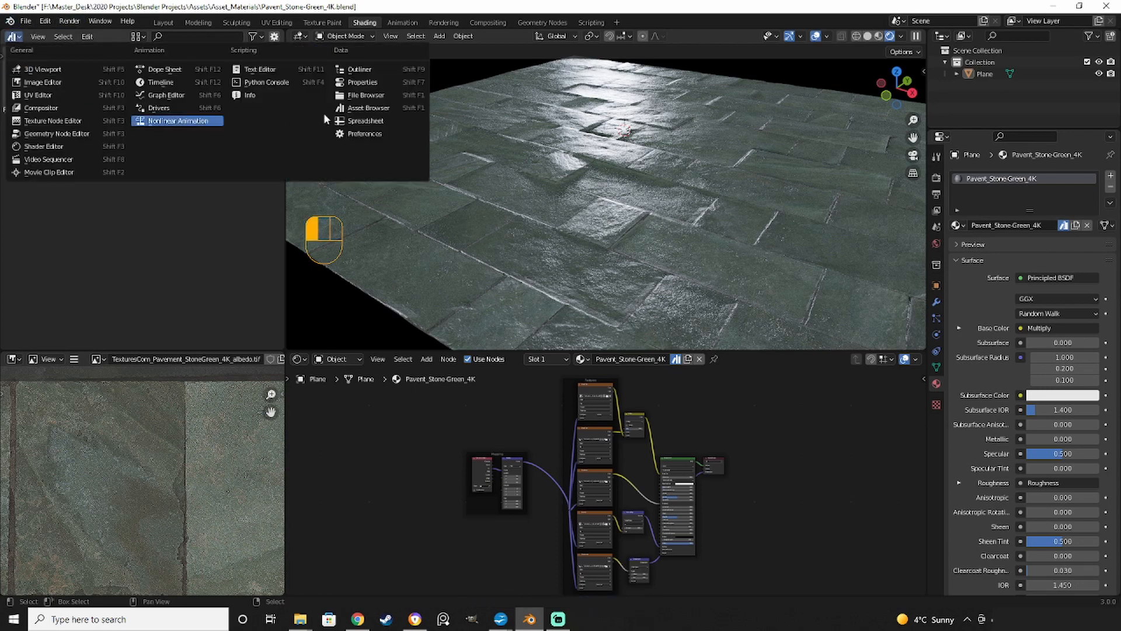
left_click(397, 109)
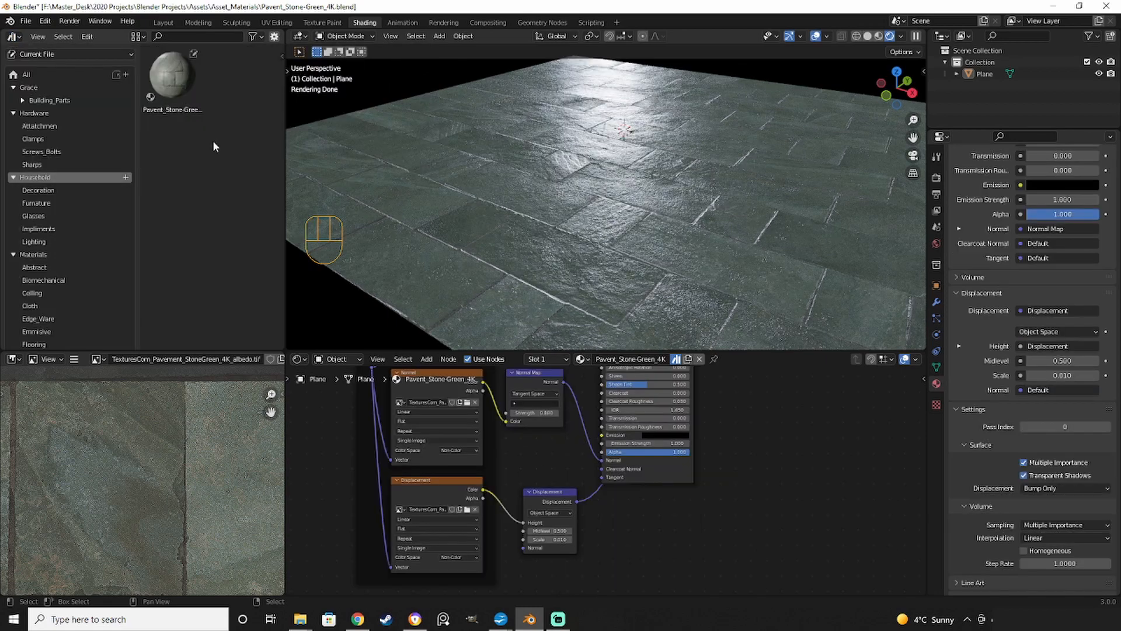
left_click(67, 54)
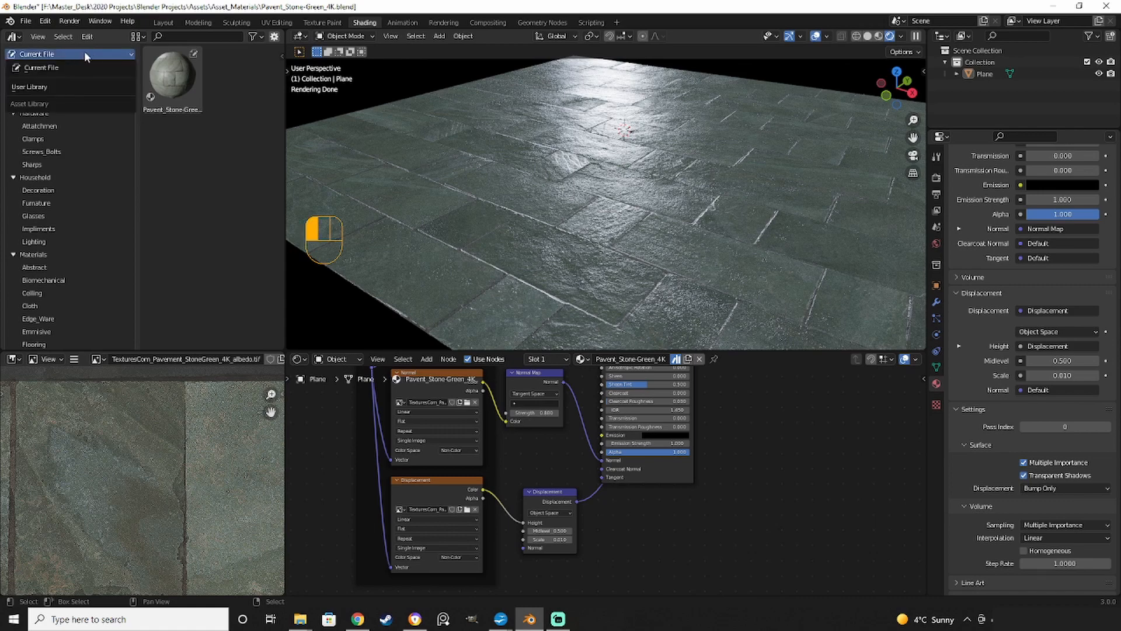
left_click(71, 87)
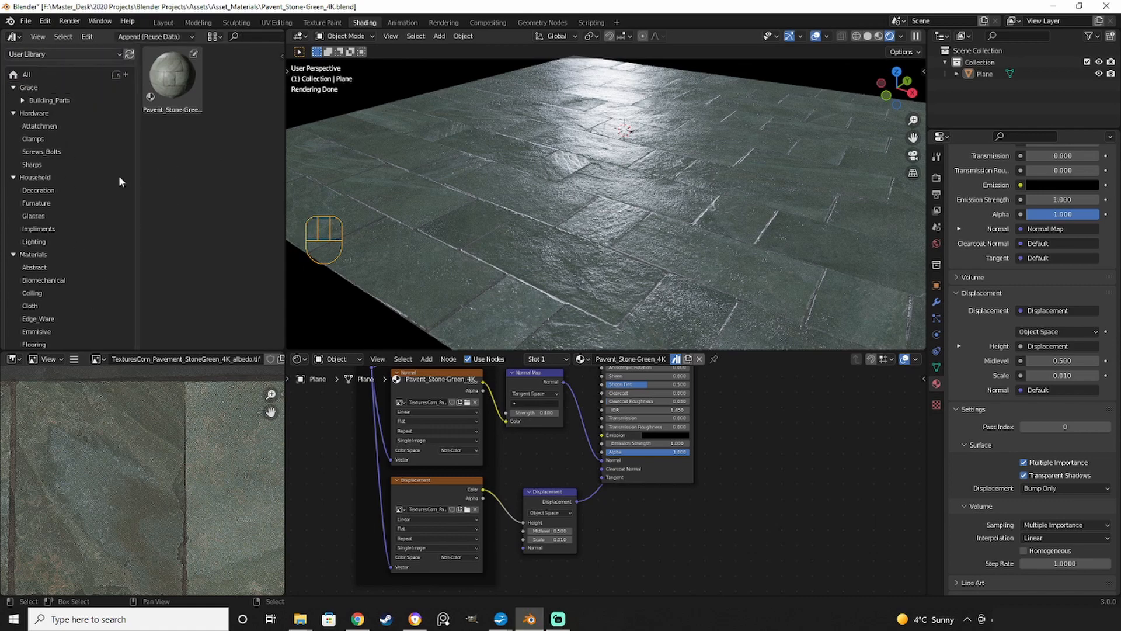
scroll(66, 188, "down", 8)
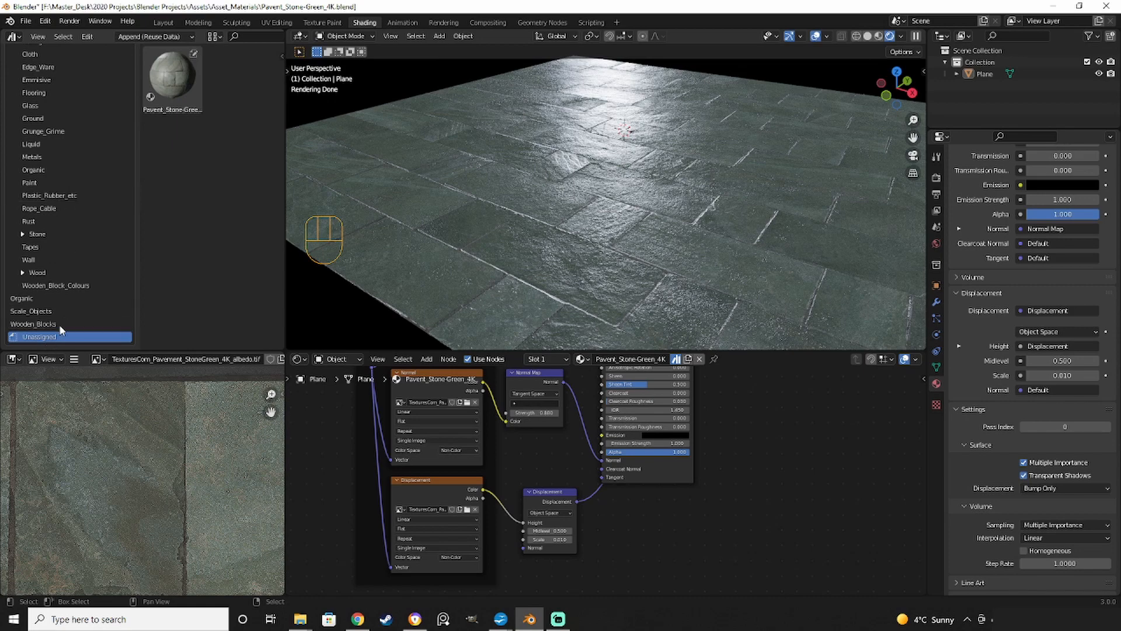
scroll(77, 161, "up", 6)
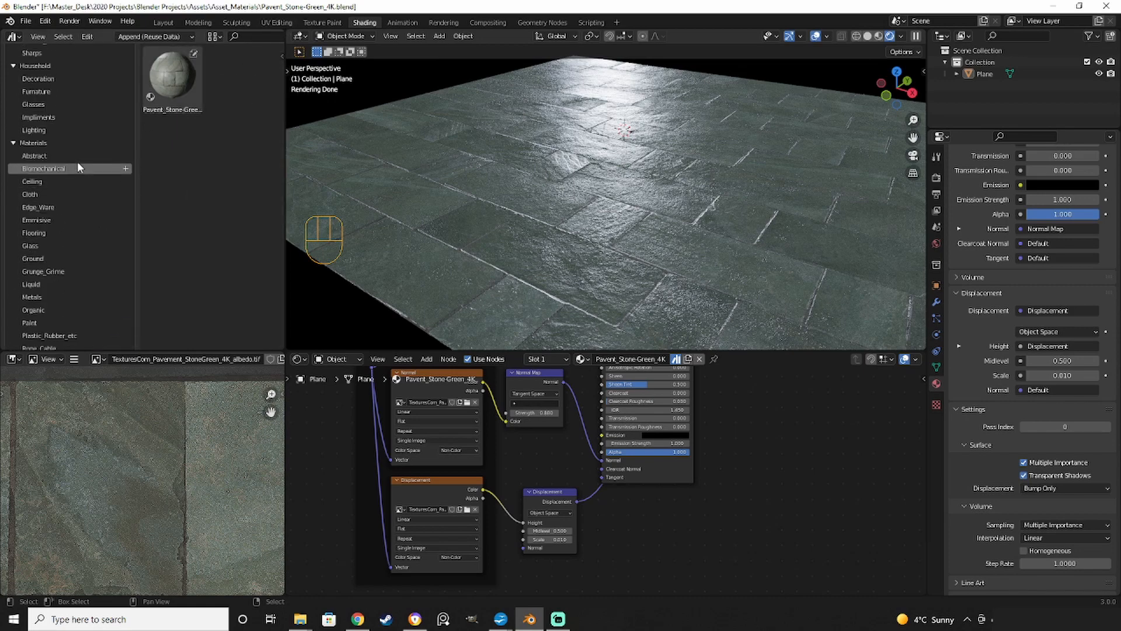
scroll(65, 169, "up", 4)
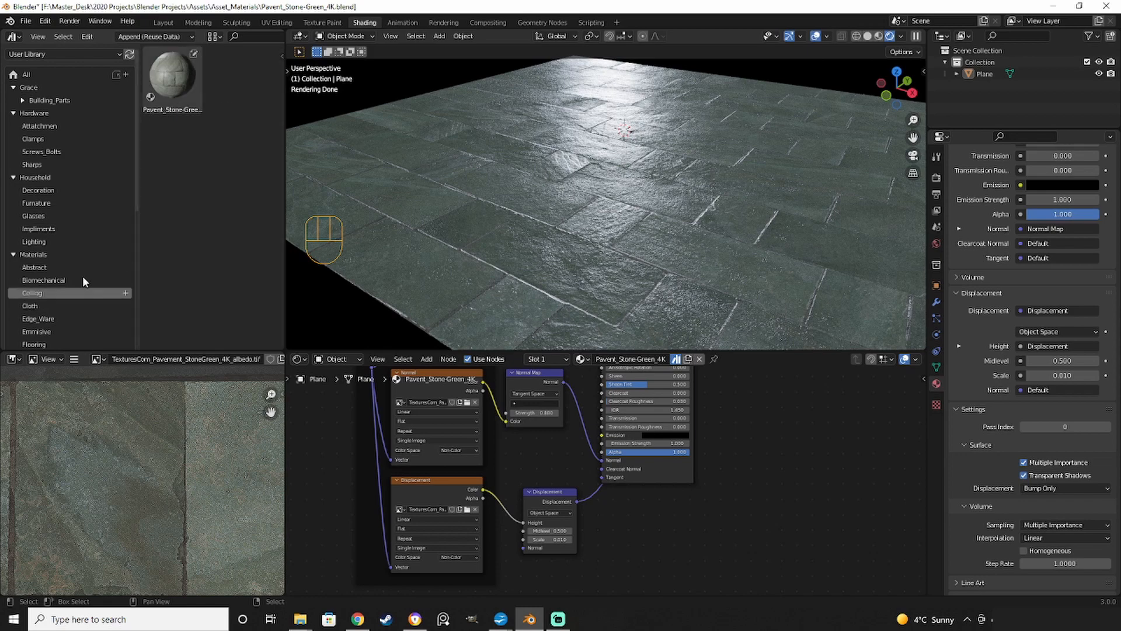
scroll(82, 276, "down", 4)
scroll(59, 147, "up", 4)
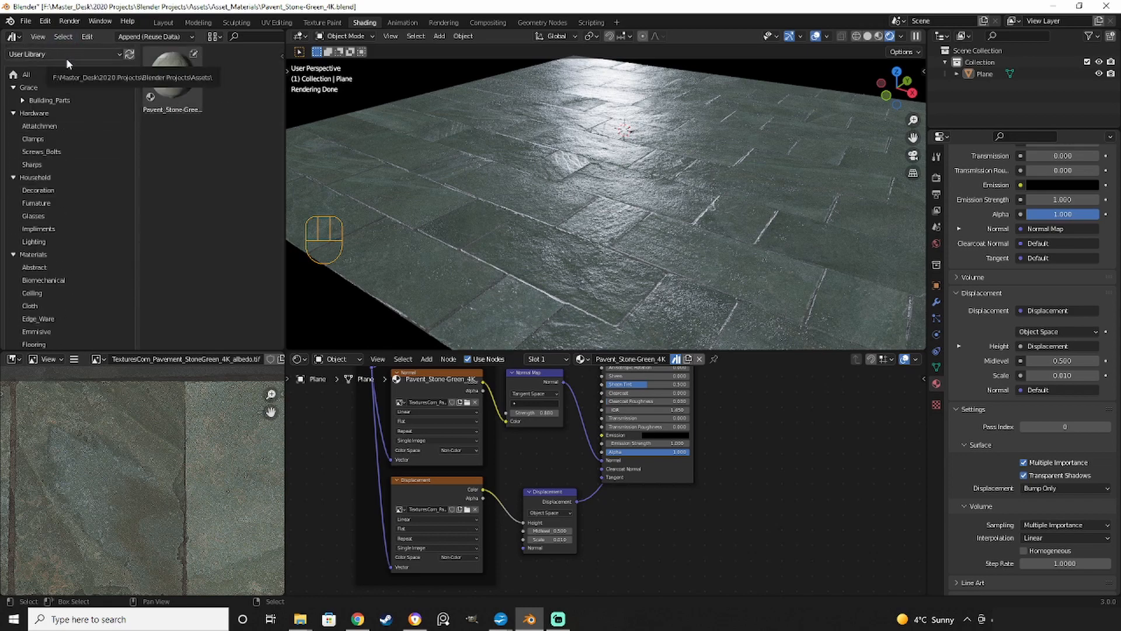
Save the file with the marked asset and switch to the Layout workspace.
key("ctrl+s")
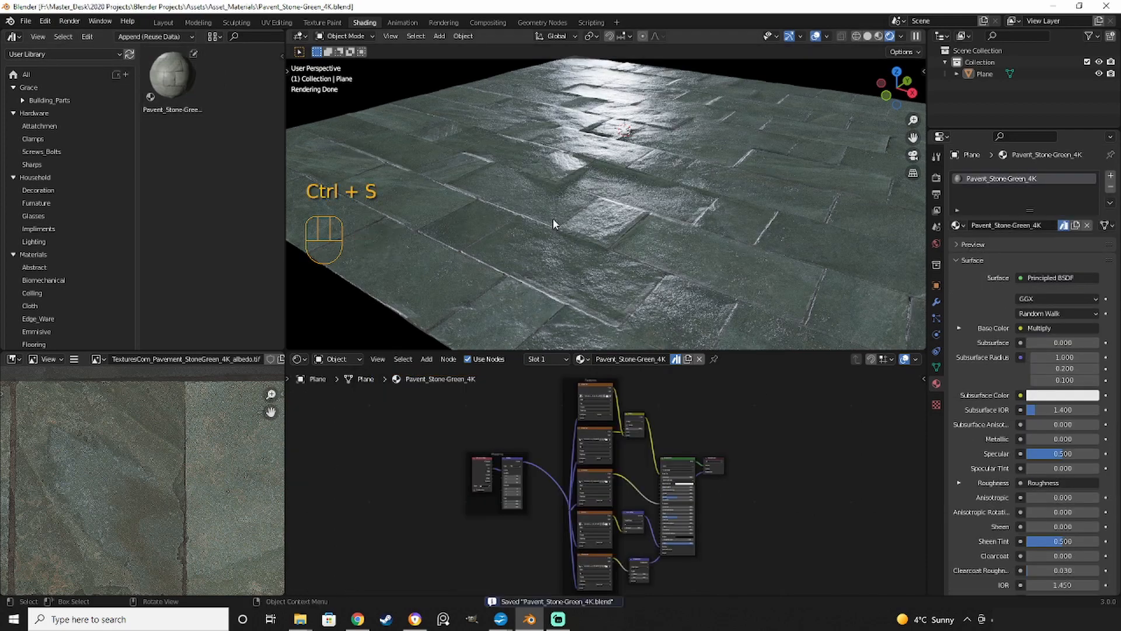
left_click(163, 23)
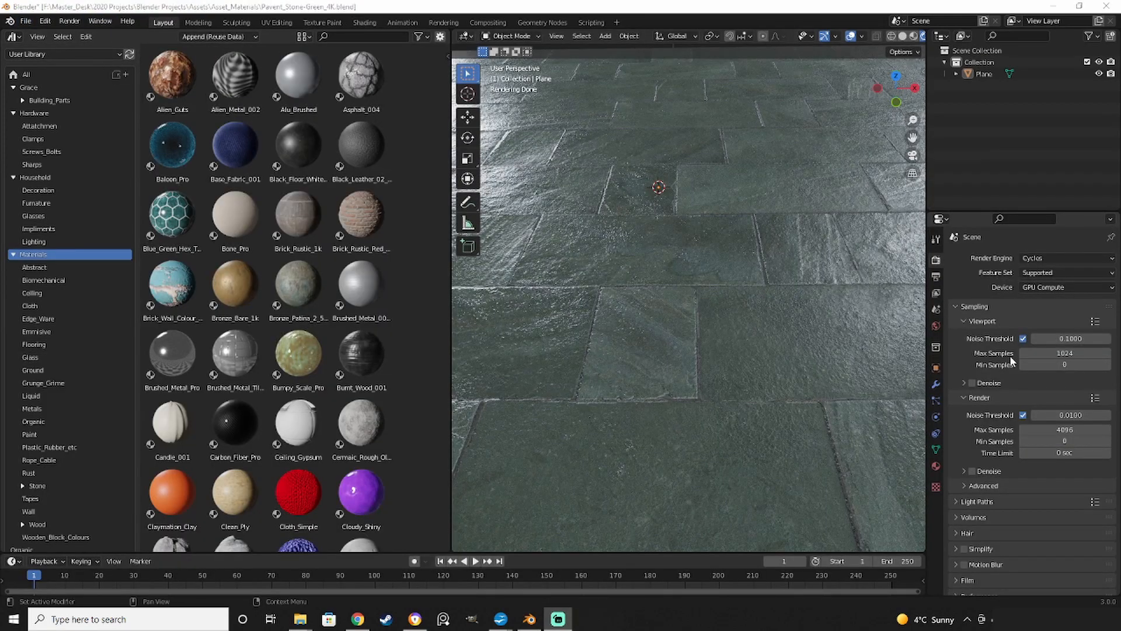